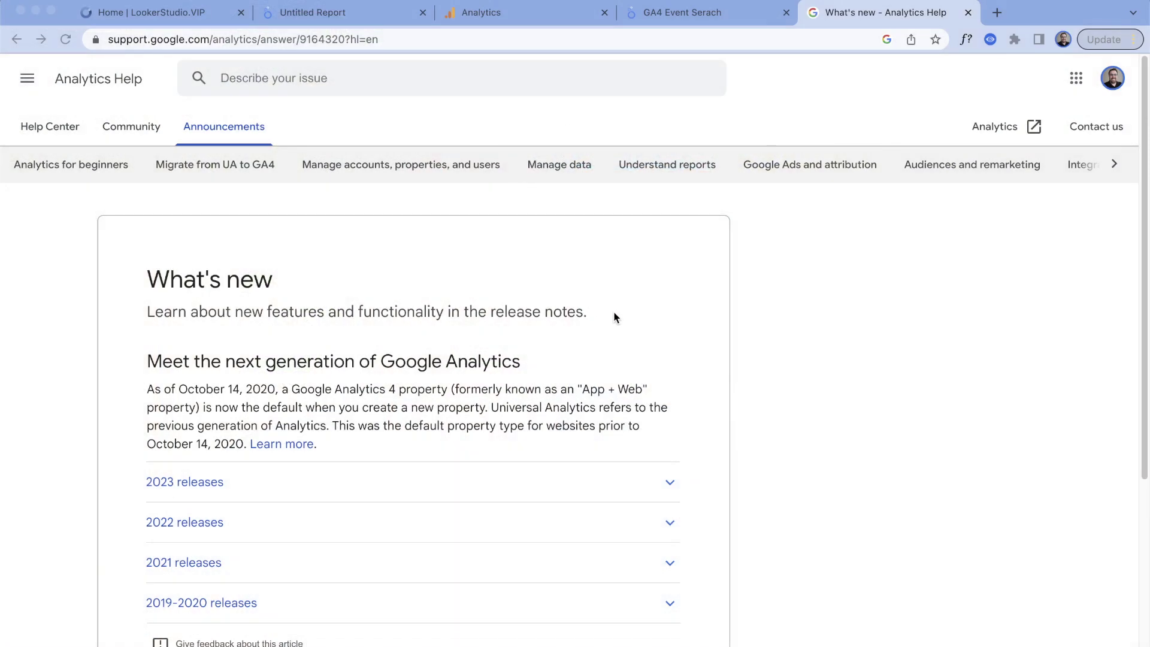
# Expand the 2023 releases notes, highlight the large-scale data improvements entry, and scroll through them
pyautogui.scroll(-3, 607, 307)
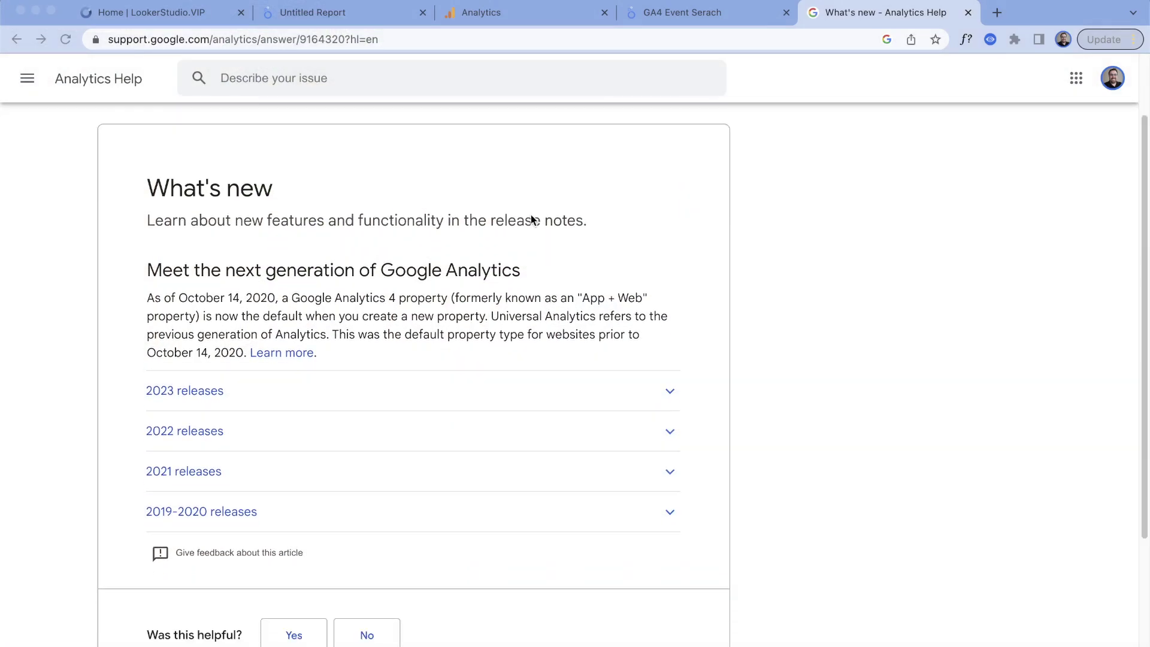
pyautogui.click(669, 394)
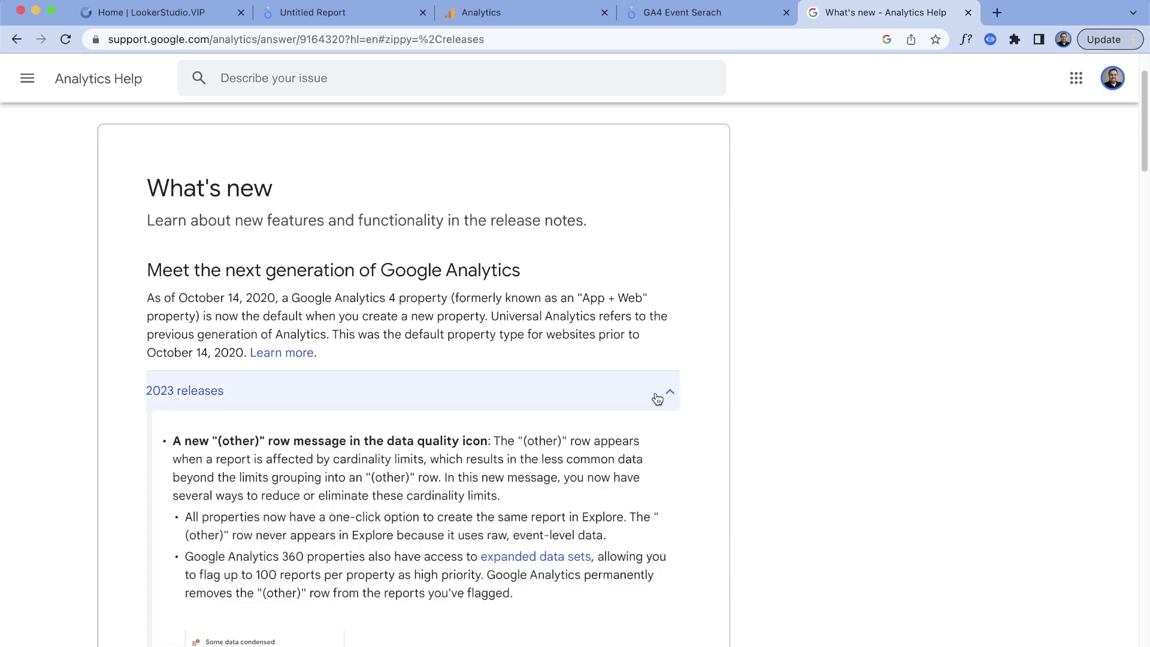
pyautogui.scroll(-3, 509, 435)
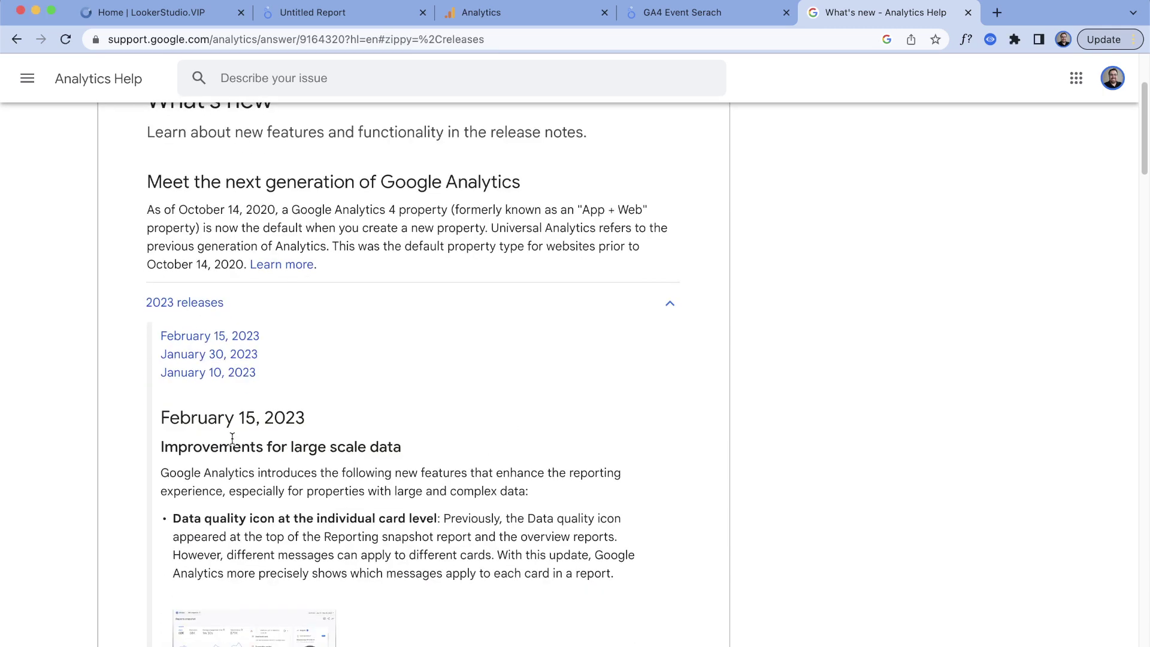
pyautogui.moveTo(233, 438); pyautogui.dragTo(335, 476)
pyautogui.scroll(-1, 470, 505)
pyautogui.scroll(-4, 344, 470)
pyautogui.scroll(-10, 364, 482)
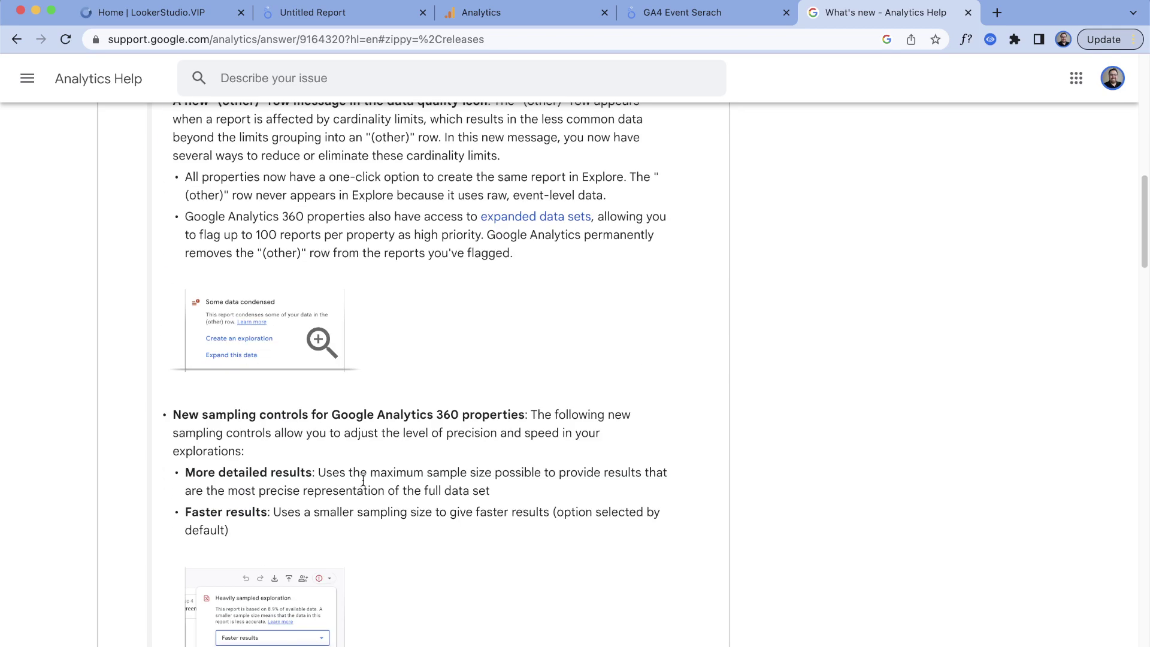
pyautogui.scroll(20, 361, 472)
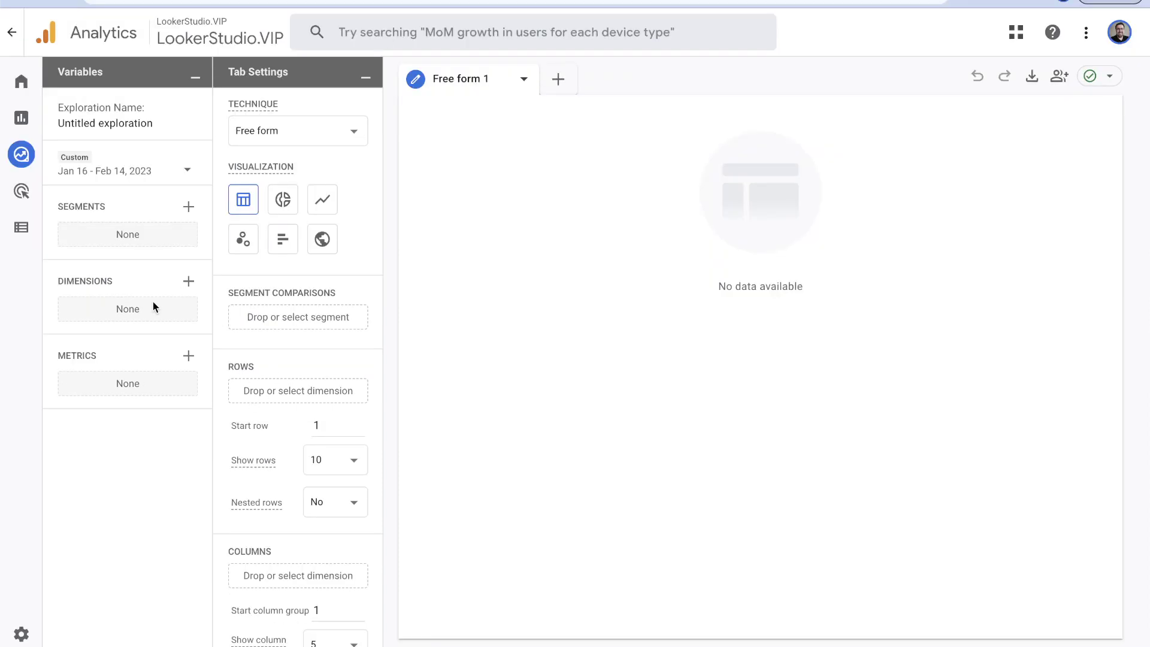
# Search for and import the Item name dimension into the exploration
pyautogui.click(188, 283)
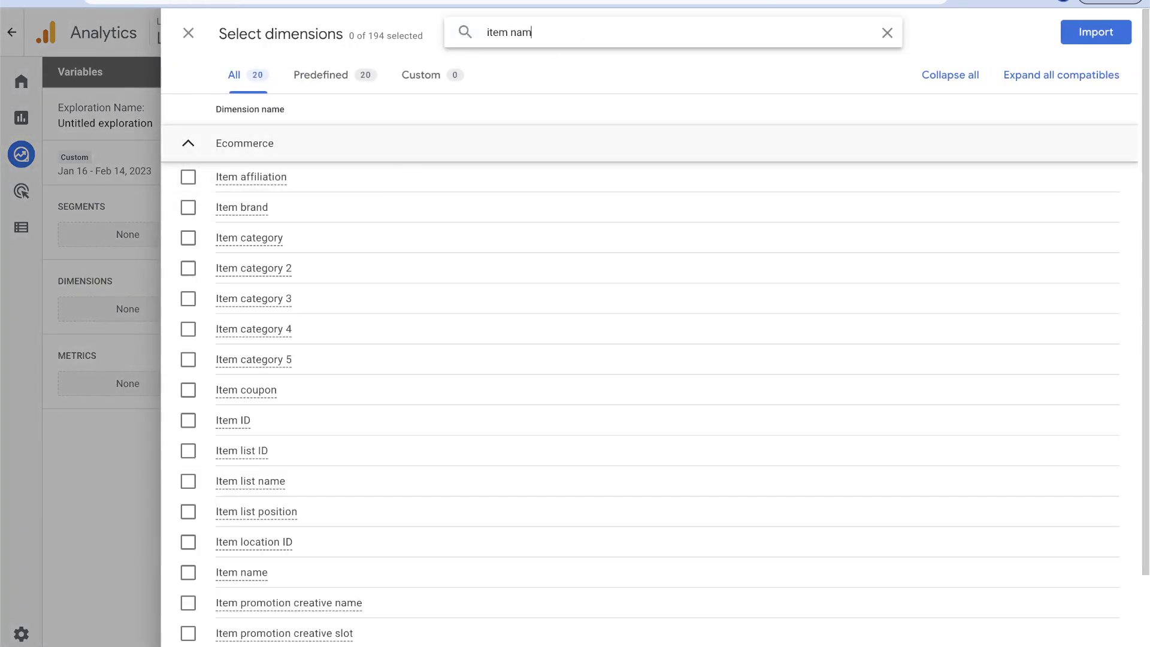
pyautogui.write('item name')
pyautogui.click(188, 177)
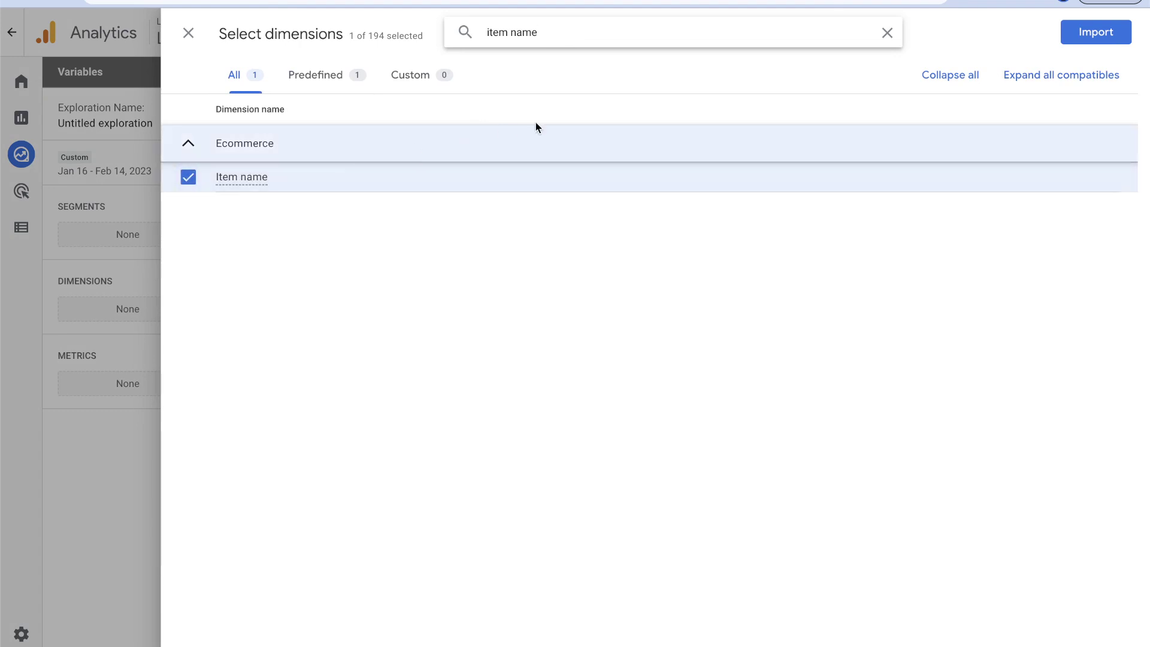
pyautogui.click(1090, 36)
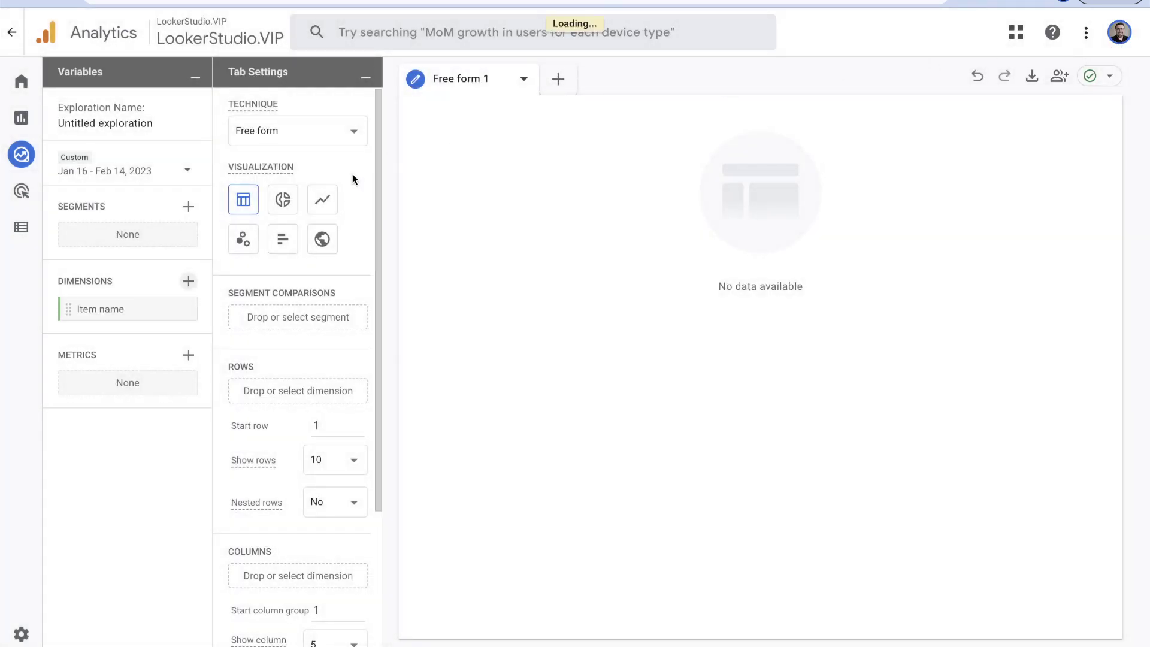
# Search the metrics list for 'item' and tick Item view events
pyautogui.click(187, 356)
pyautogui.click(532, 36)
pyautogui.write('item views')
pyautogui.hotkey('ctrl', 'a')
pyautogui.write('item')
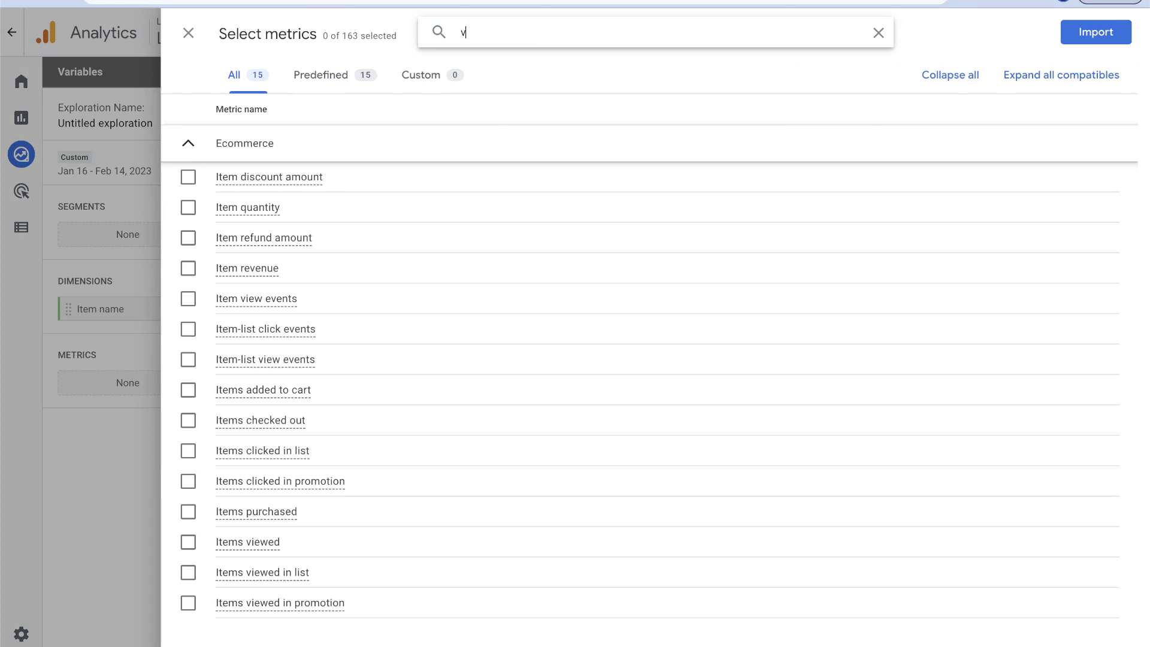
pyautogui.press('BackSpace')
pyautogui.press('BackSpace')
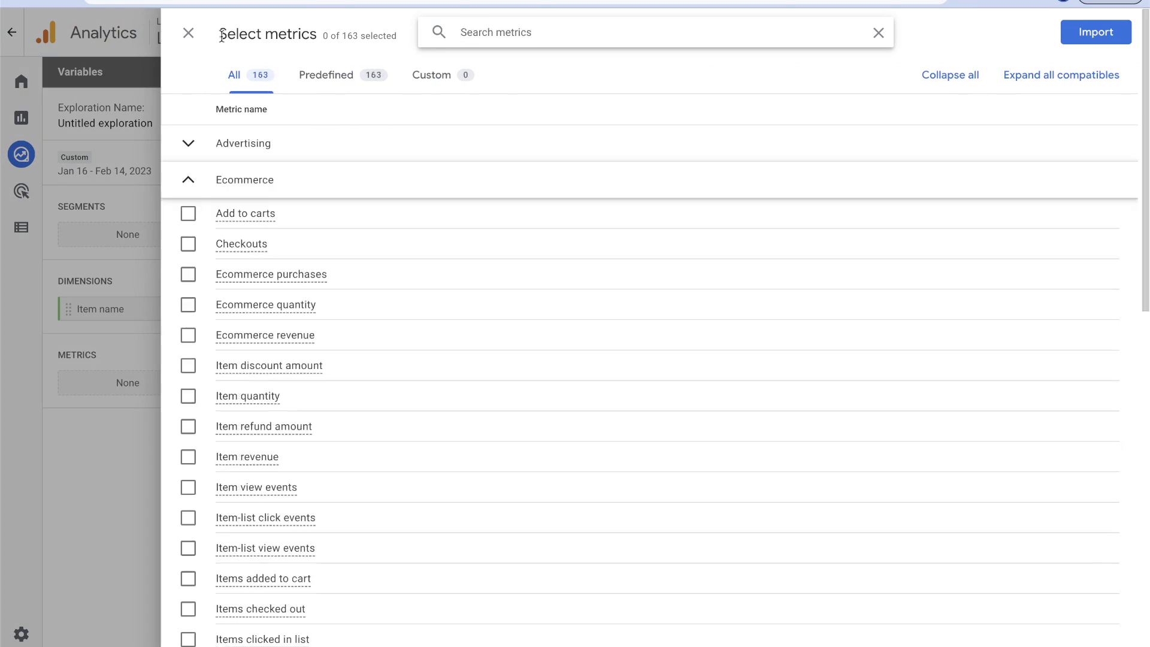
pyautogui.write('item')
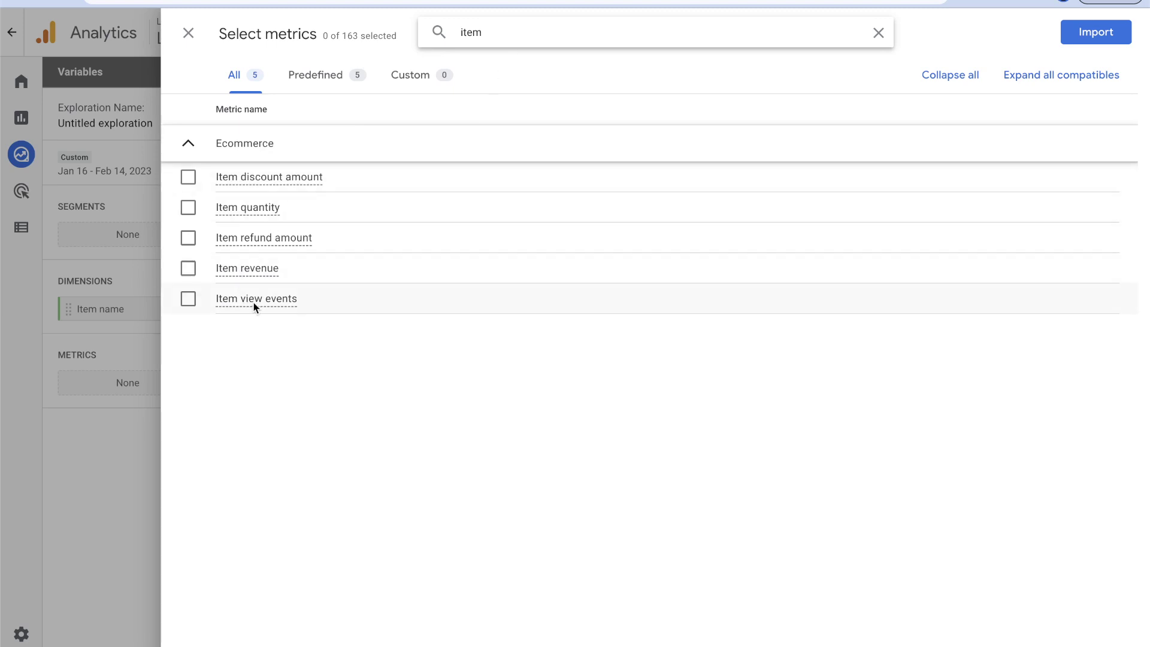
pyautogui.click(190, 302)
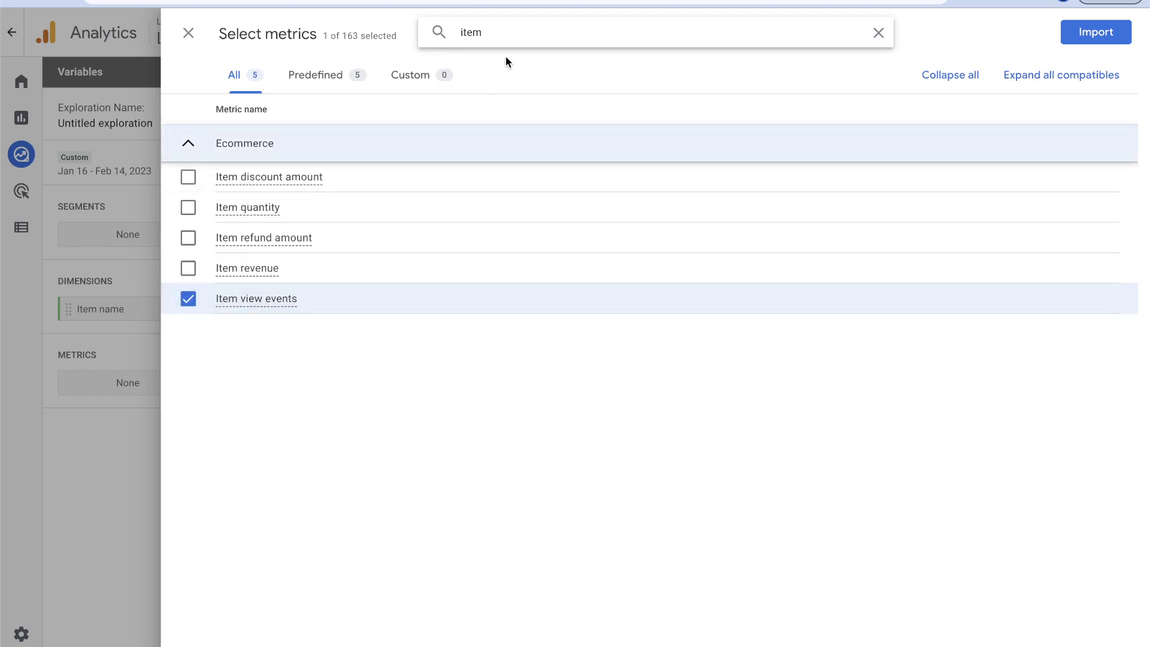
# Tick Items added to cart, Add to carts, Ecommerce purchases and Items purchased metrics
pyautogui.write('add')
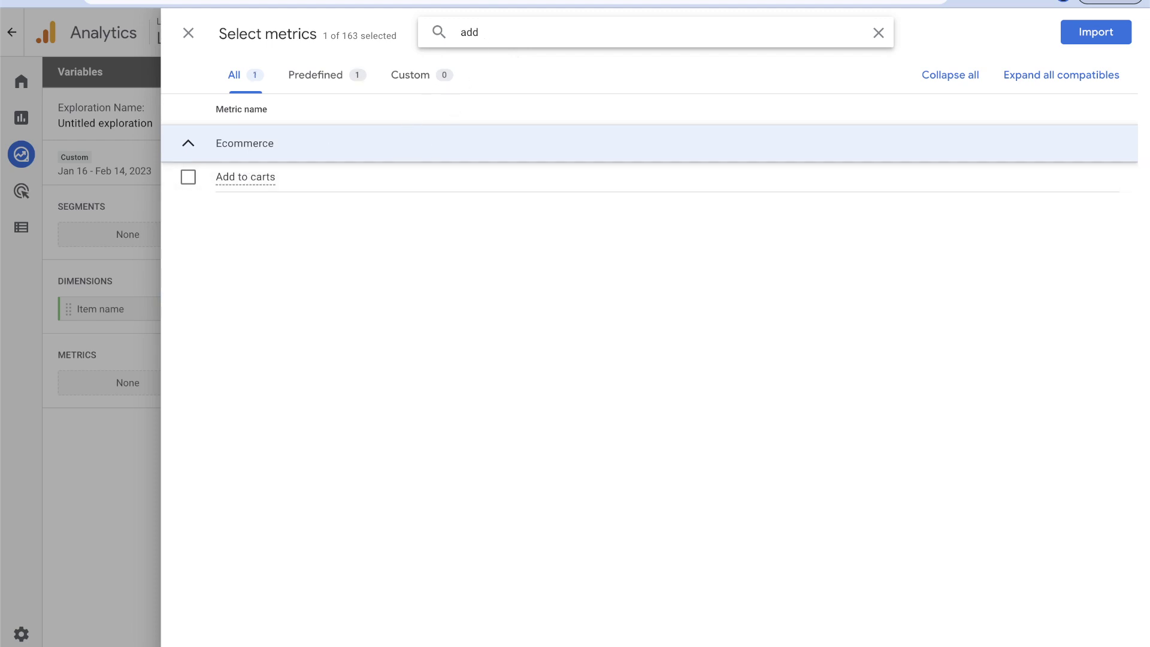
pyautogui.click(188, 207)
pyautogui.click(188, 178)
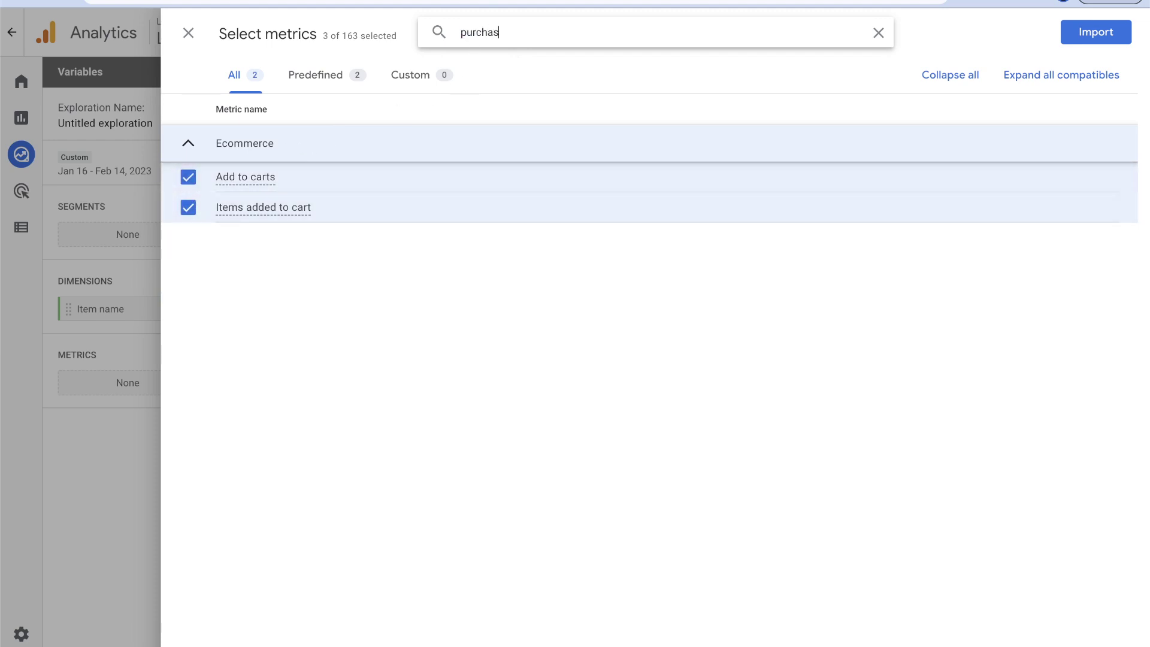
pyautogui.click(188, 177)
pyautogui.click(188, 208)
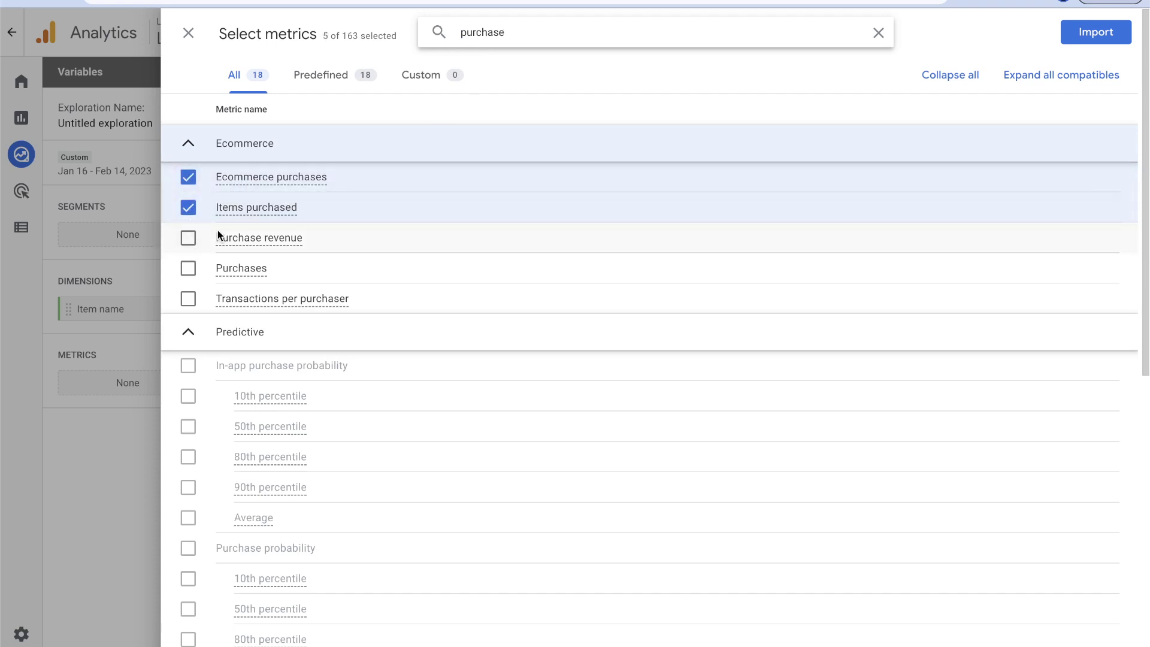
# Import the five metrics, then put Item name in Rows and Items added to cart in Values
pyautogui.click(1096, 33)
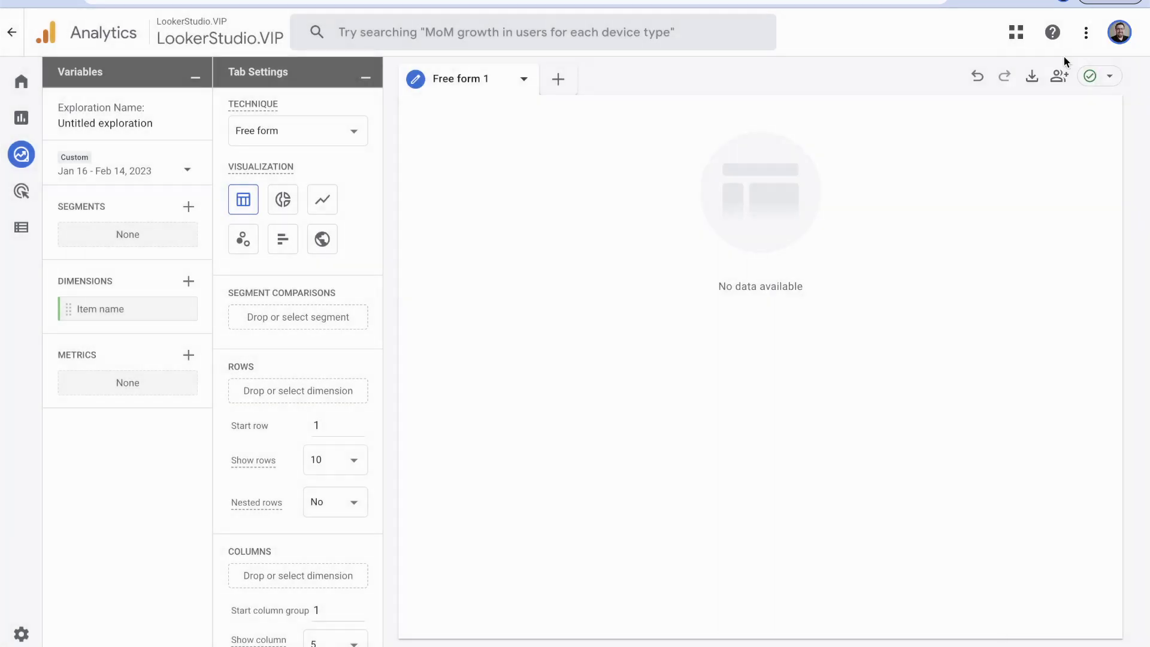
pyautogui.doubleClick(100, 304)
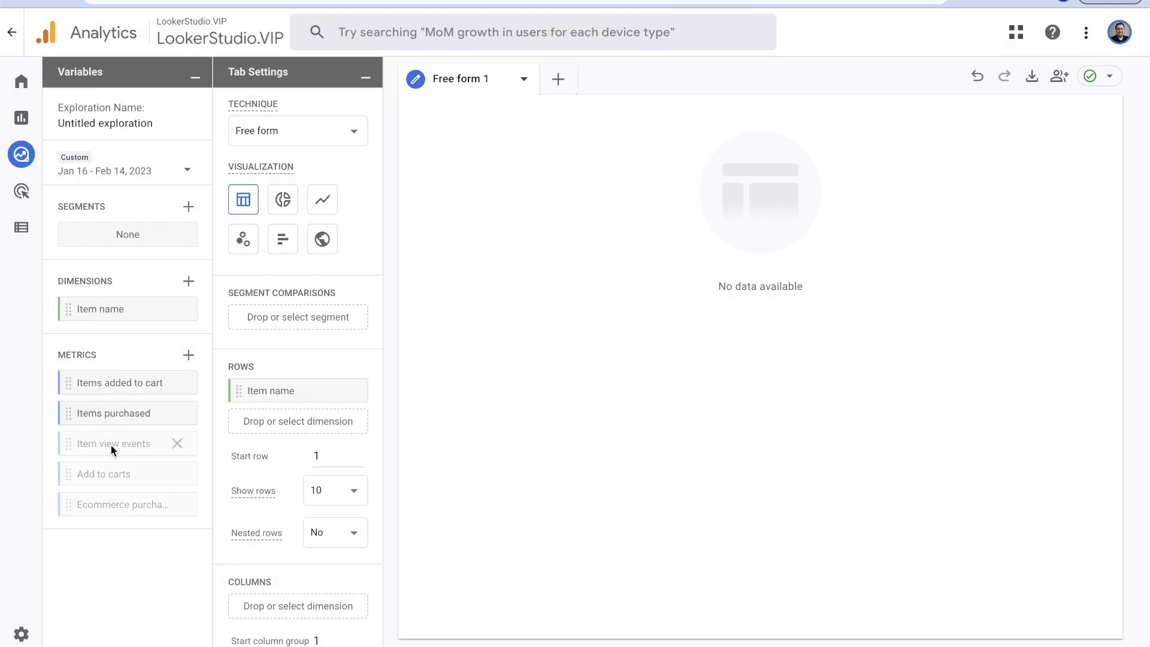
pyautogui.doubleClick(116, 386)
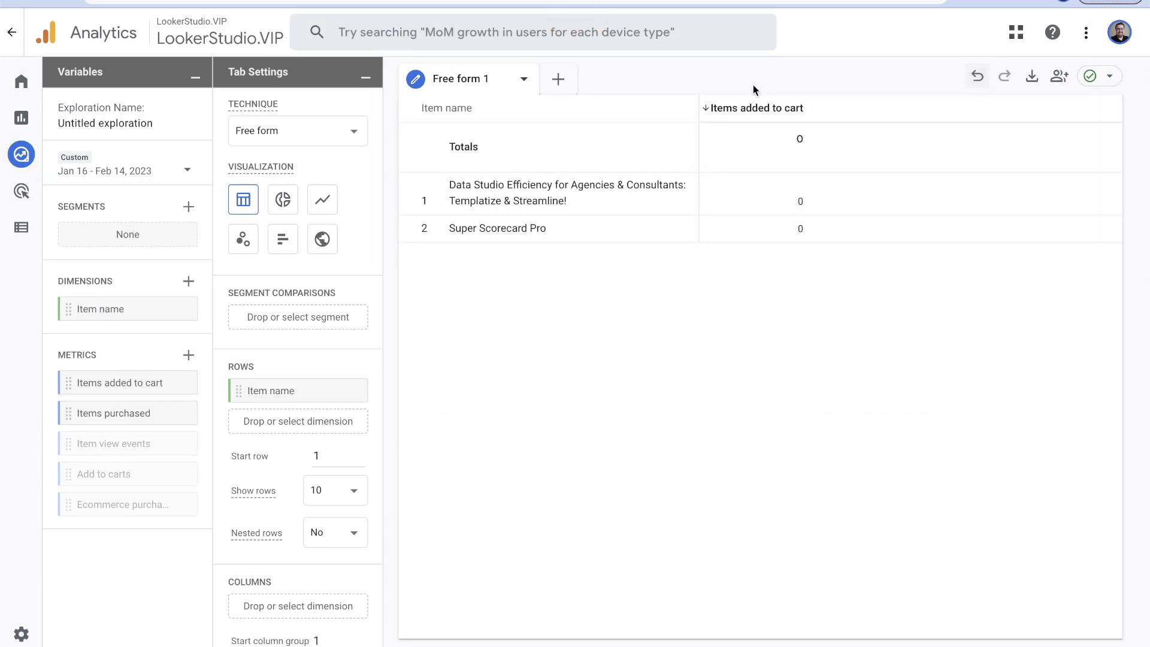
# Set the exploration date range to May 1, 2022 – Feb 14, 2023
pyautogui.click(161, 173)
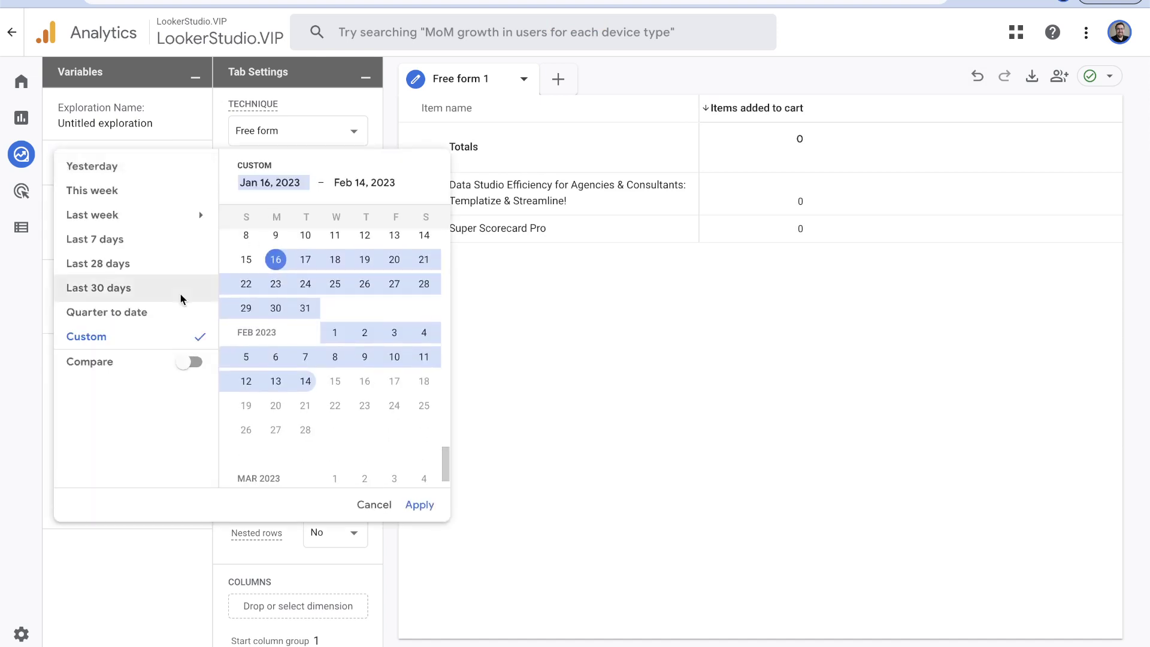
pyautogui.scroll(1, 271, 266)
pyautogui.scroll(10, 271, 267)
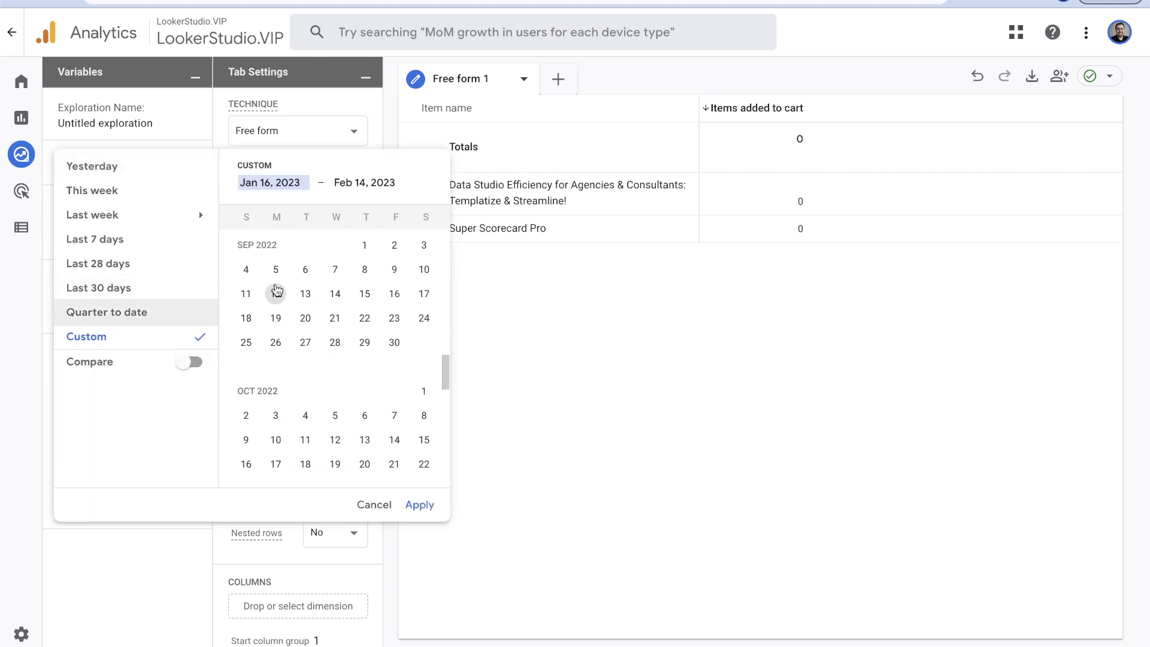
pyautogui.scroll(3, 239, 292)
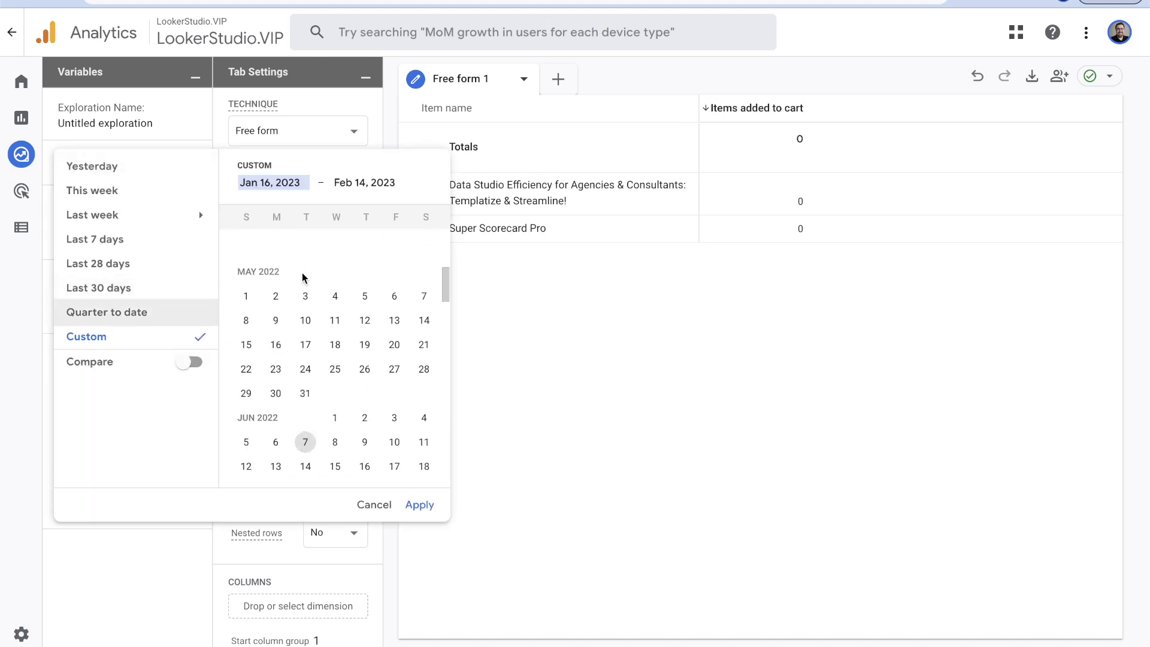
pyautogui.click(245, 296)
pyautogui.click(419, 504)
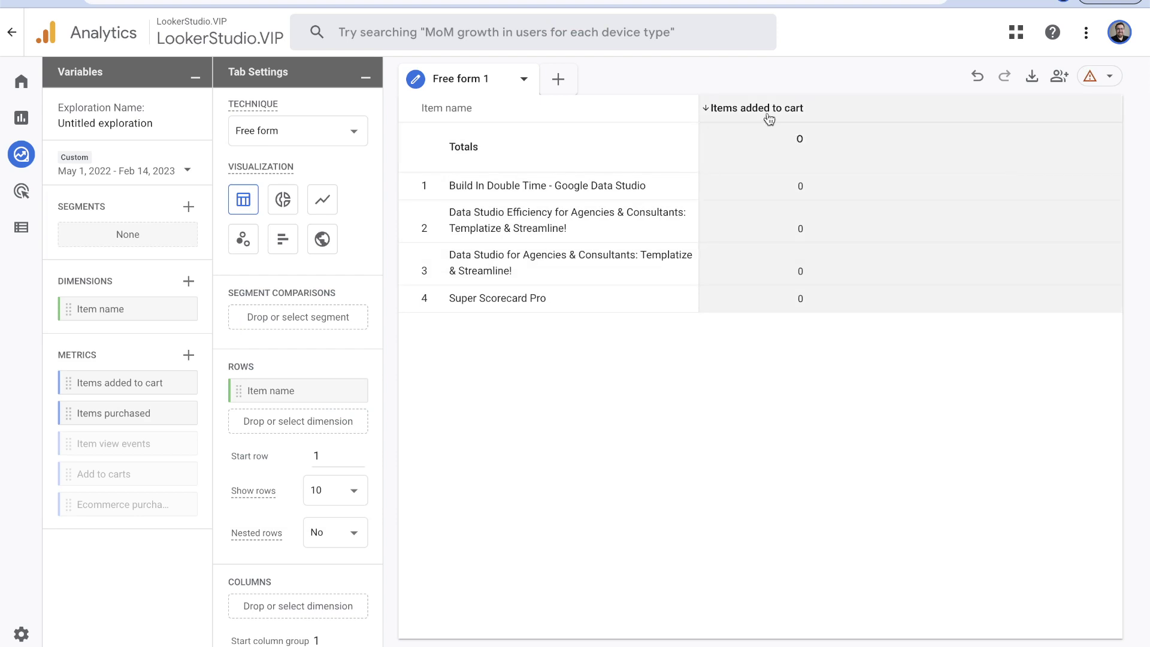
# Add Items purchased as a second table value, totalling 41 across the four items
pyautogui.doubleClick(133, 413)
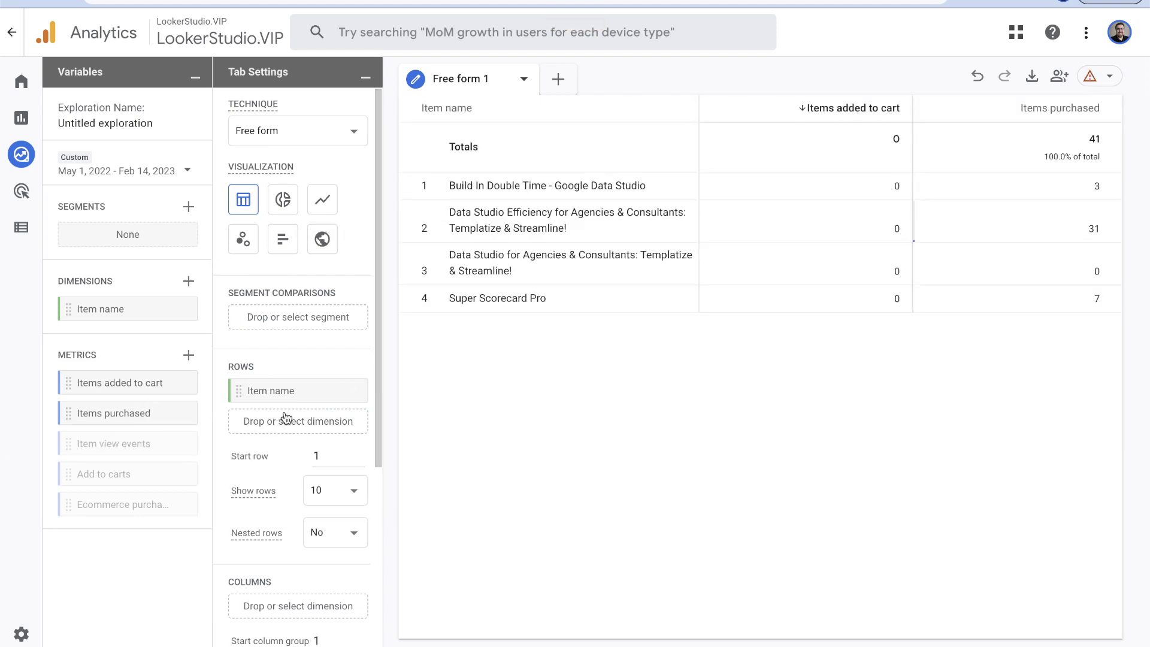
pyautogui.scroll(-1, 287, 383)
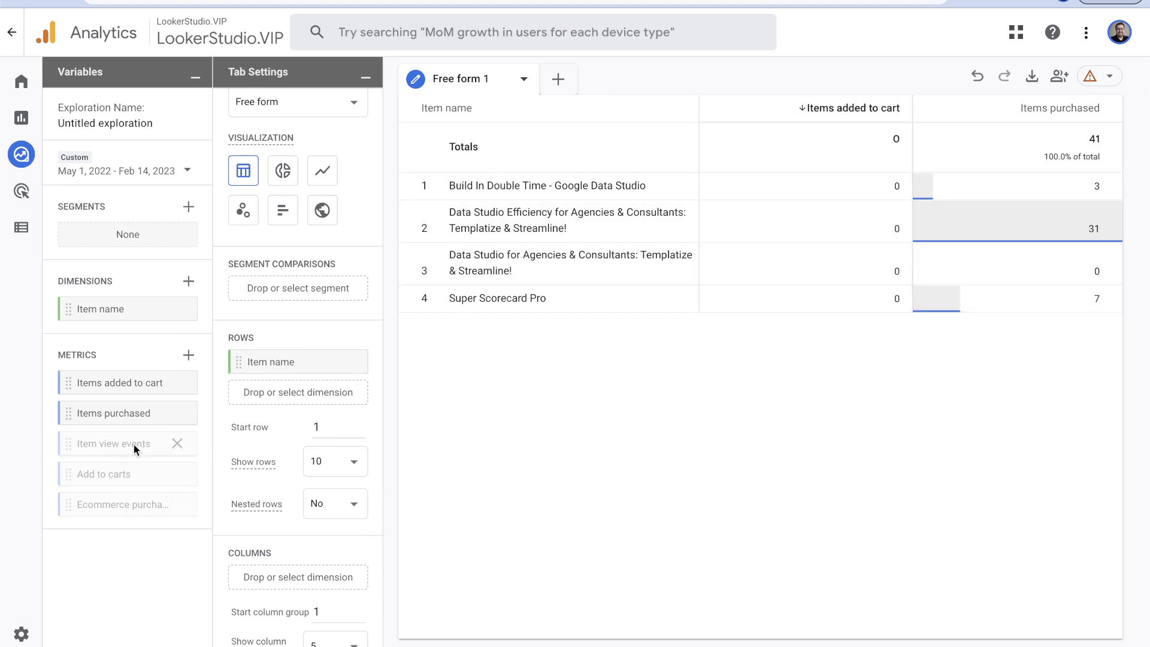
pyautogui.moveTo(130, 440)
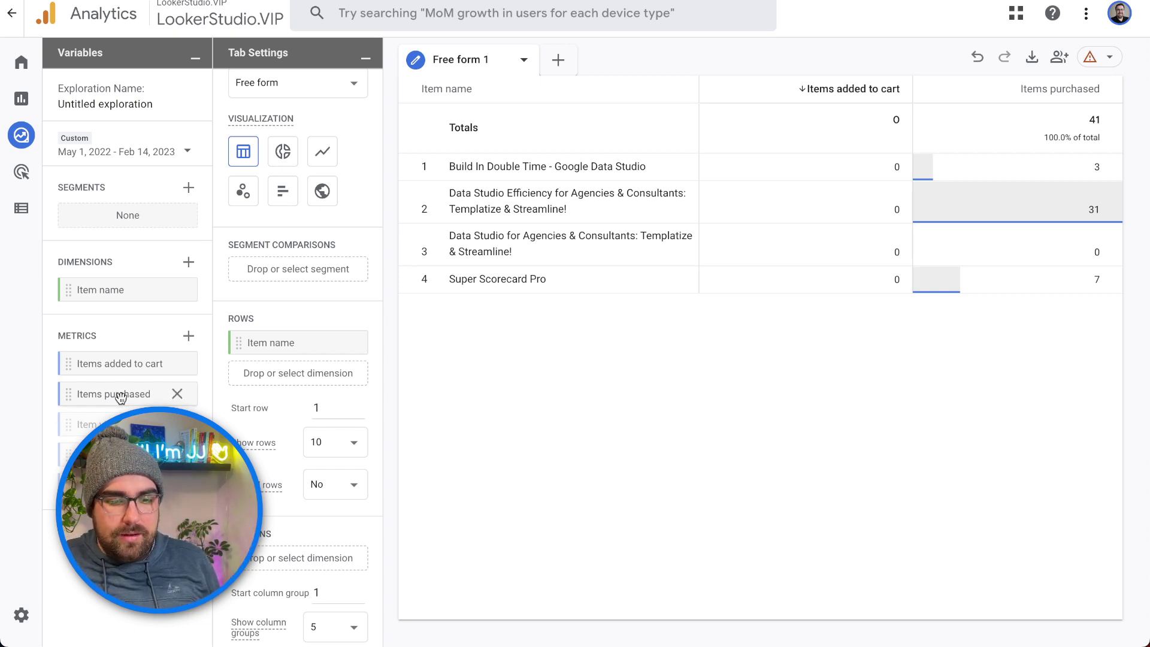
pyautogui.scroll(-5, 345, 394)
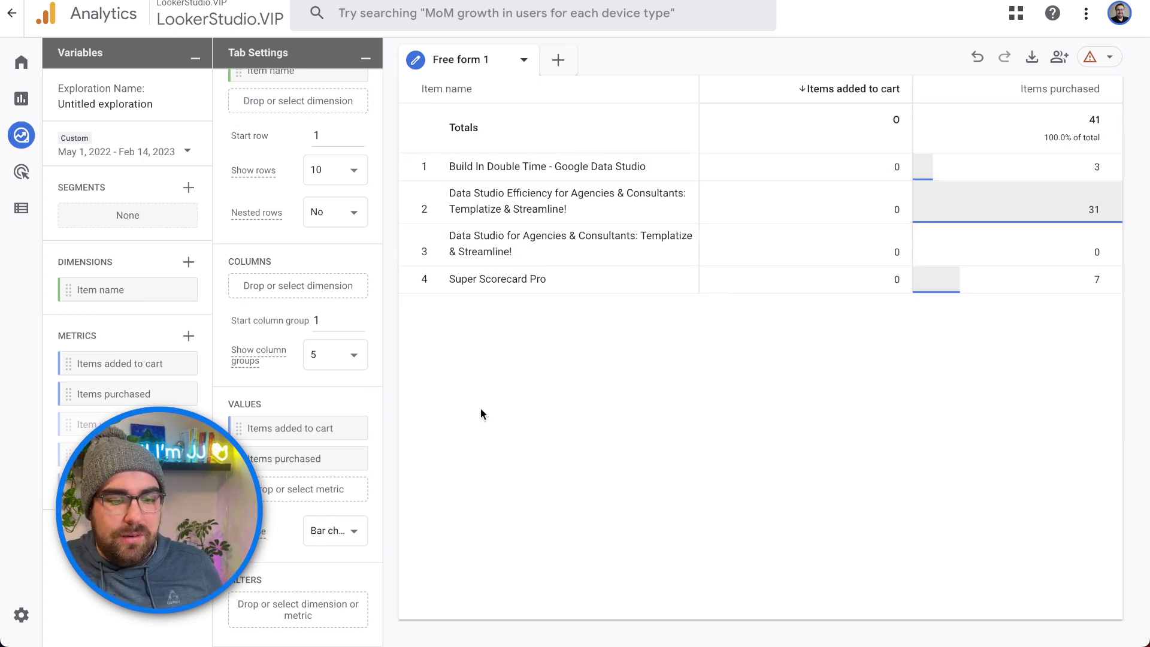
# Remove Items purchased from the table values
pyautogui.click(348, 459)
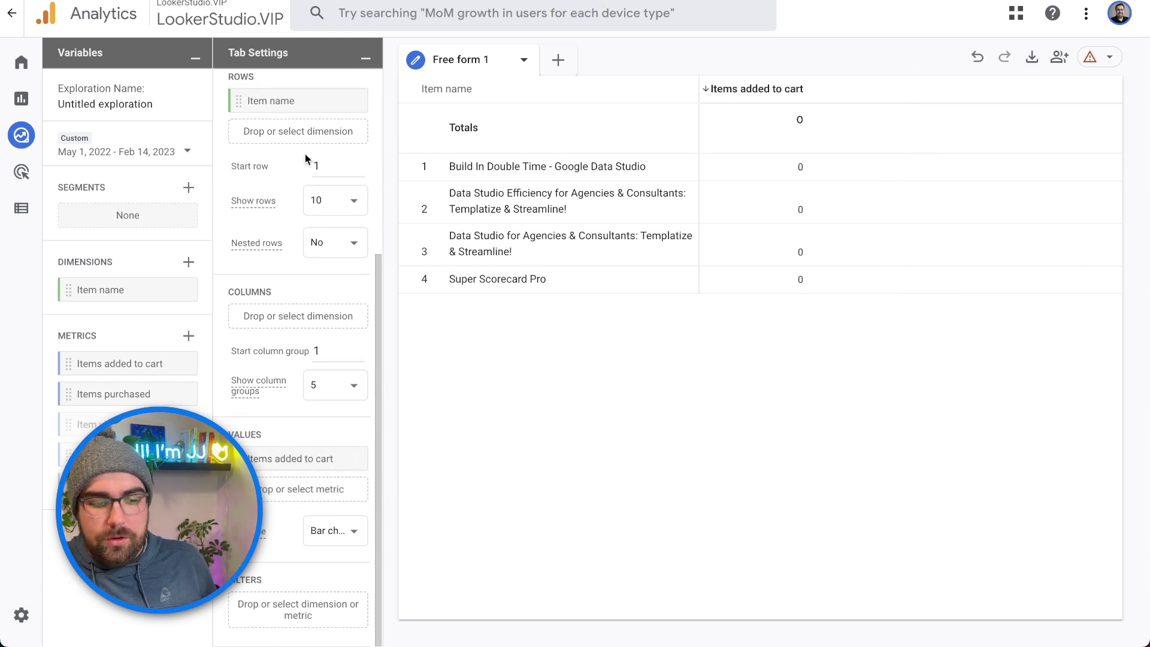
pyautogui.scroll(1, 326, 162)
pyautogui.scroll(1, 239, 144)
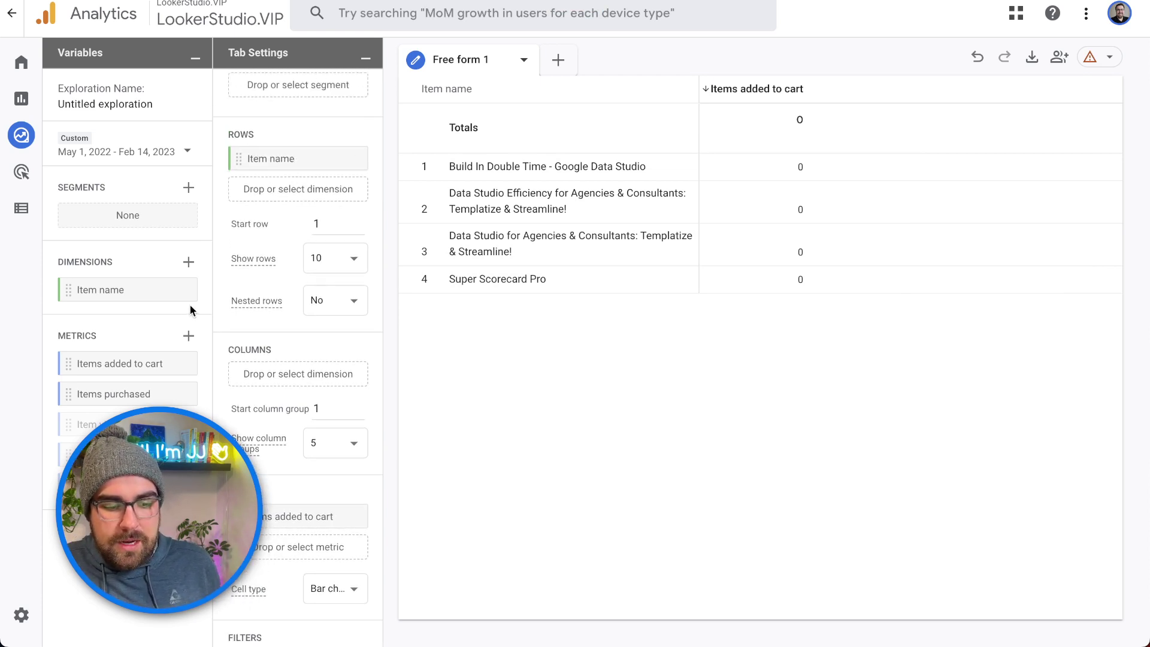
# Import the Event name dimension by searching 'ev' in the dimensions list
pyautogui.click(190, 262)
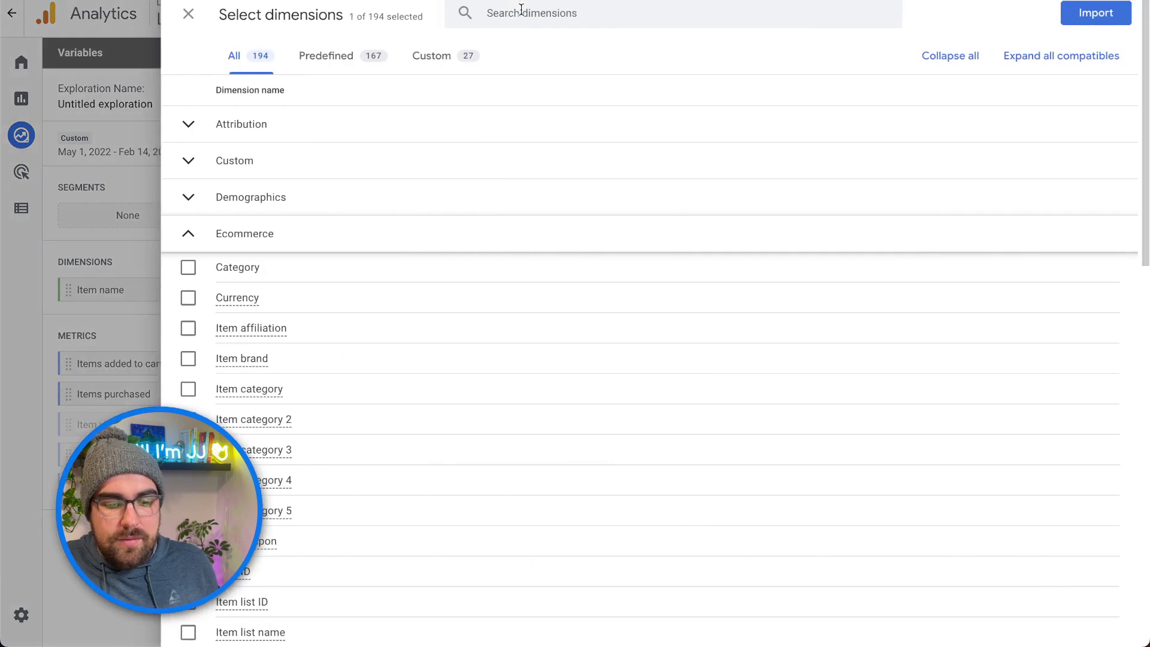
pyautogui.click(569, 13)
pyautogui.write('event')
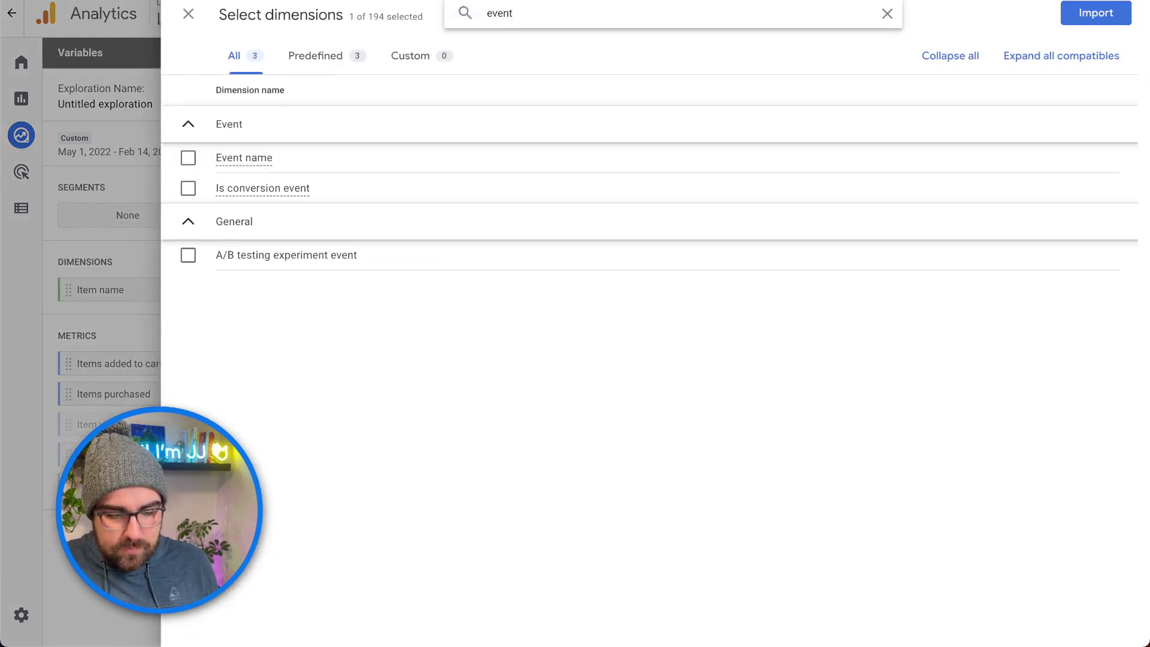
pyautogui.click(199, 164)
pyautogui.click(1096, 13)
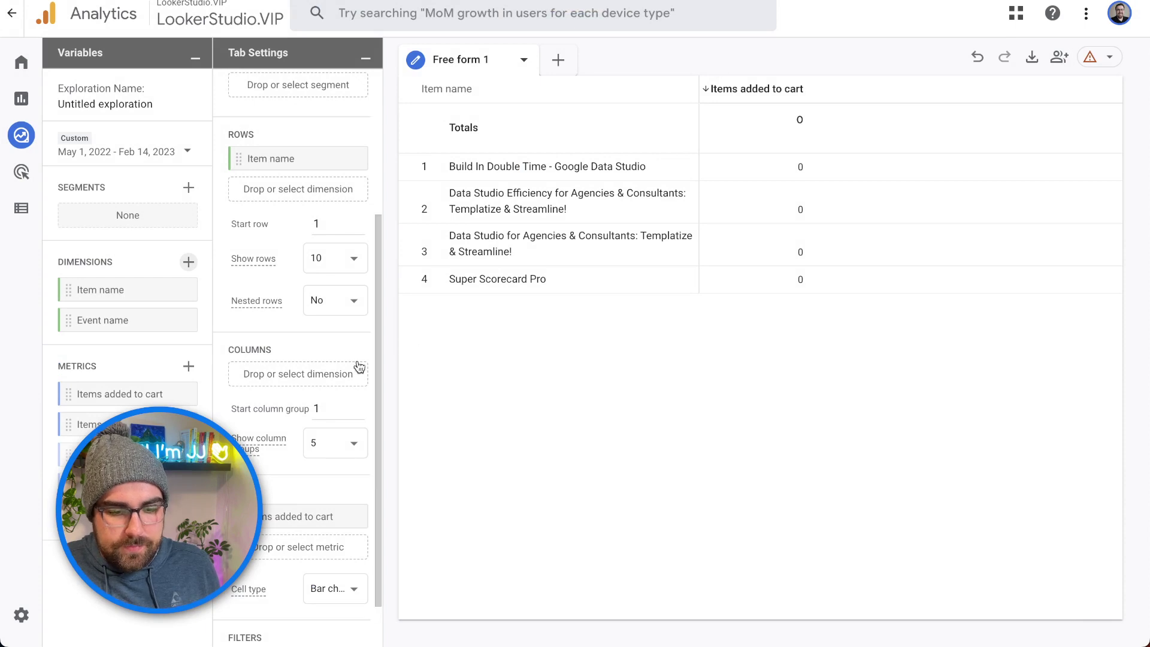
pyautogui.scroll(4, 333, 277)
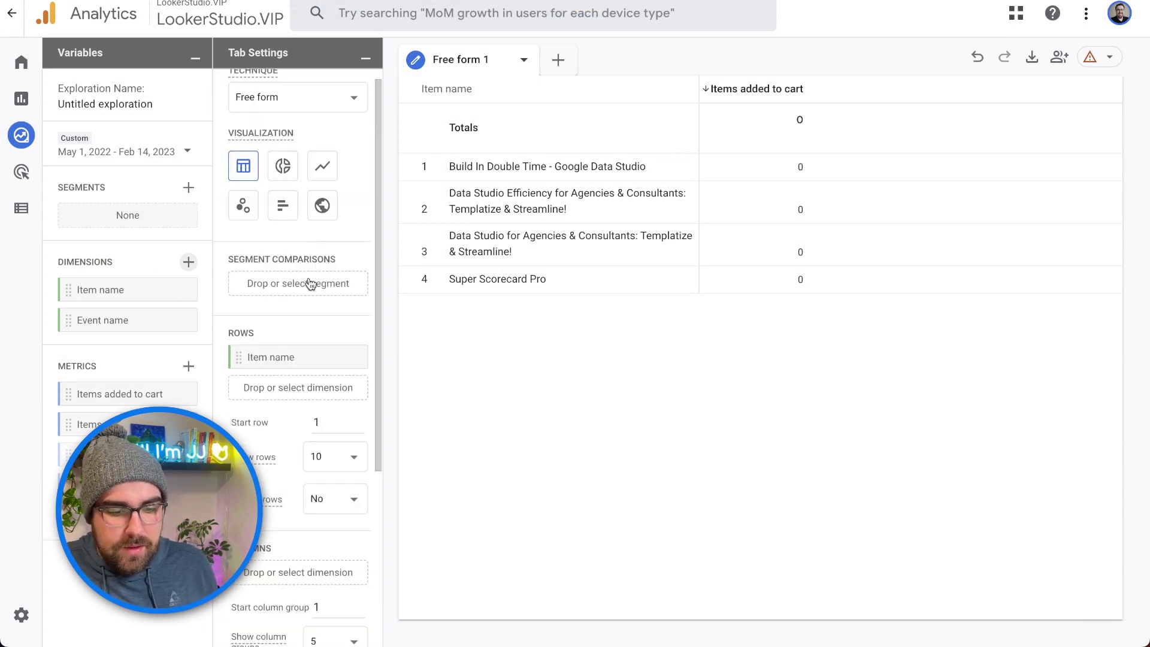
# Drag Event name into Columns and remove Items added to cart from Values
pyautogui.scroll(-1, 325, 344)
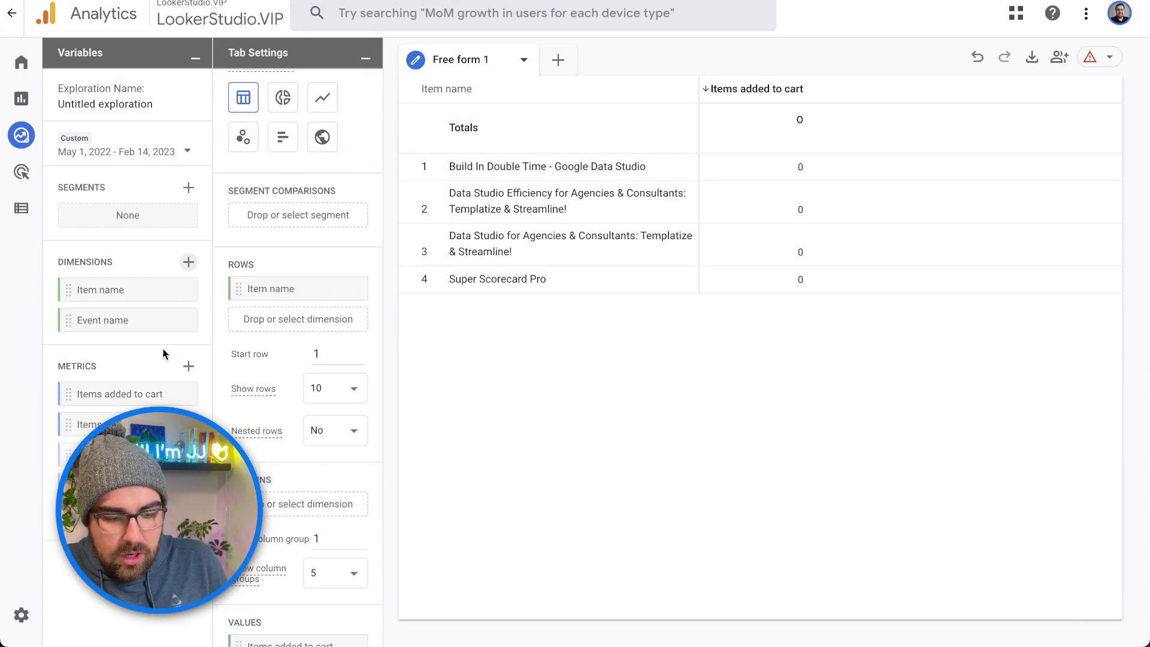
pyautogui.moveTo(150, 323); pyautogui.dragTo(270, 521)
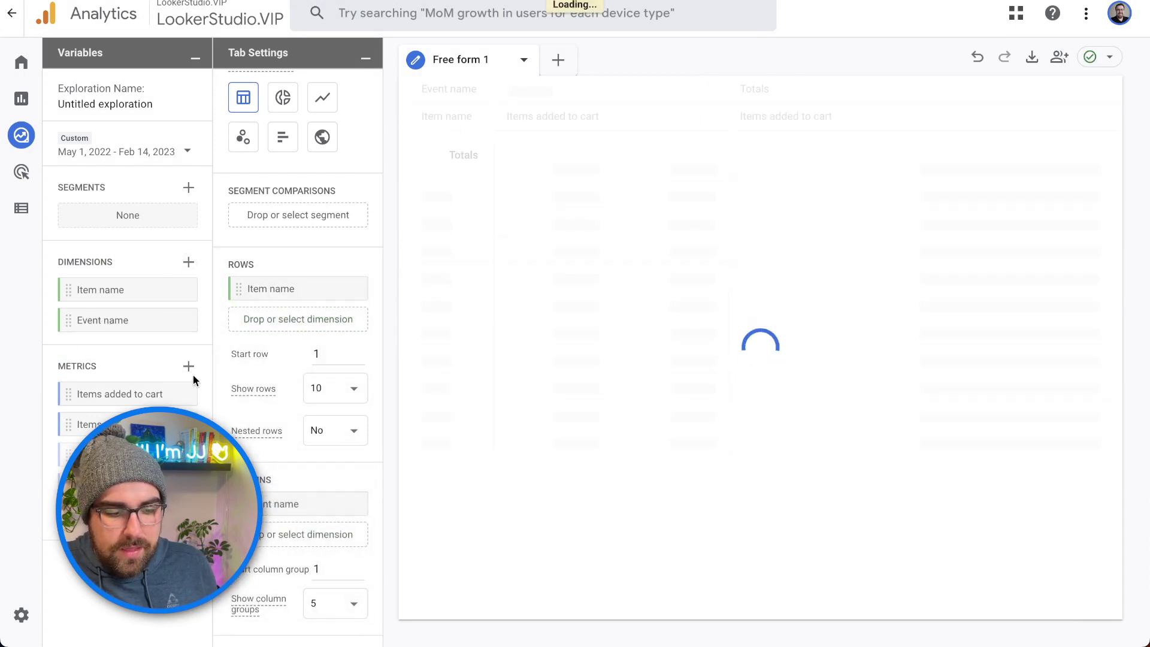
pyautogui.scroll(-4, 308, 406)
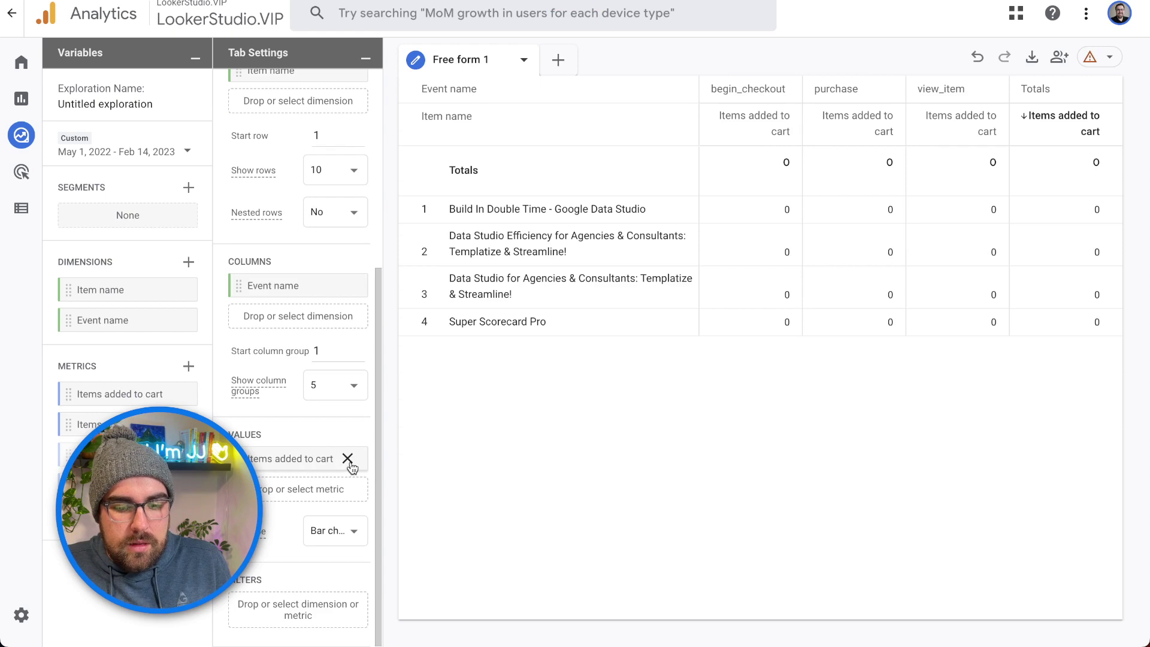
pyautogui.click(348, 459)
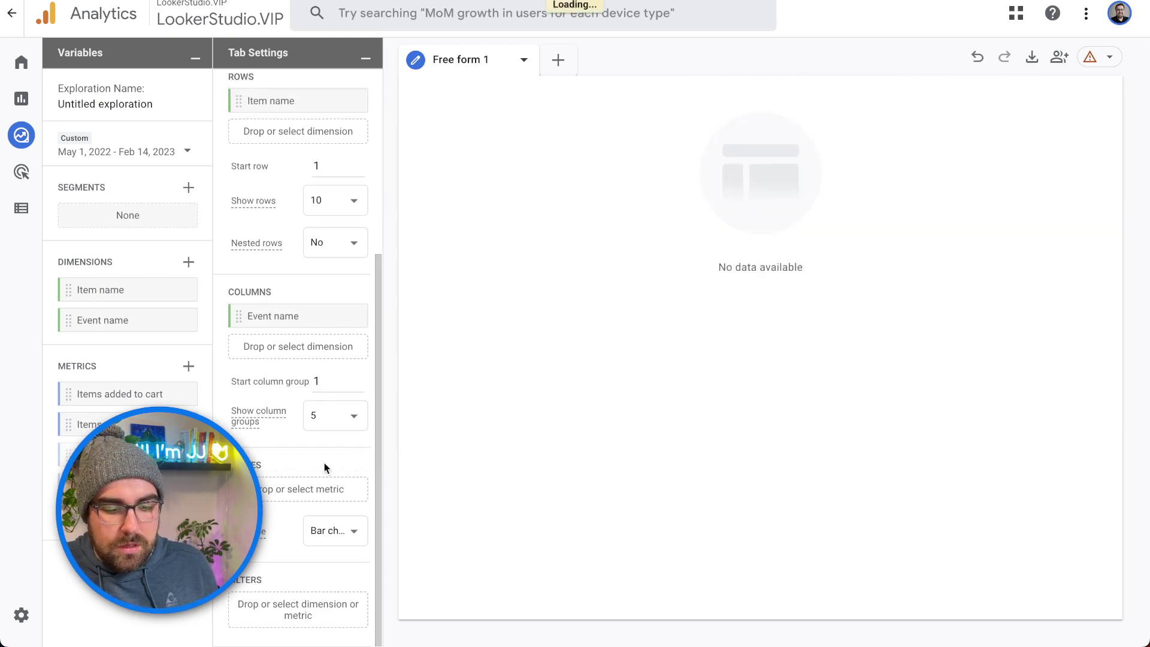
# Look up 'event count' in the metric picker without adding it, and remove the Items added to cart metric
pyautogui.click(188, 366)
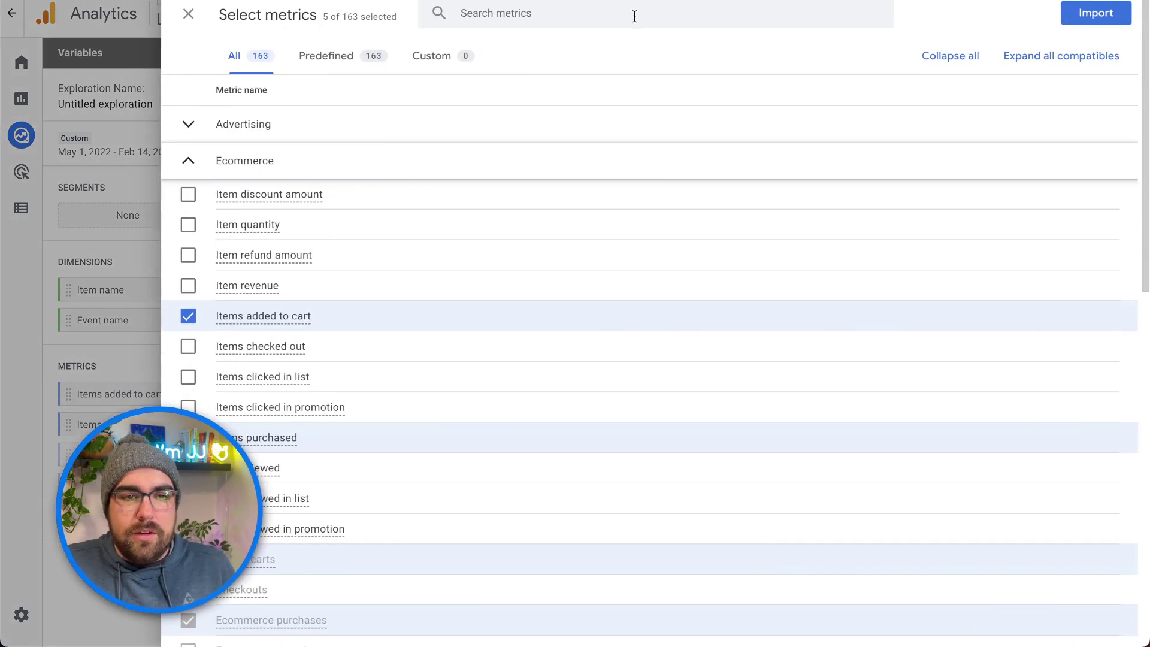
pyautogui.click(603, 17)
pyautogui.write('event count')
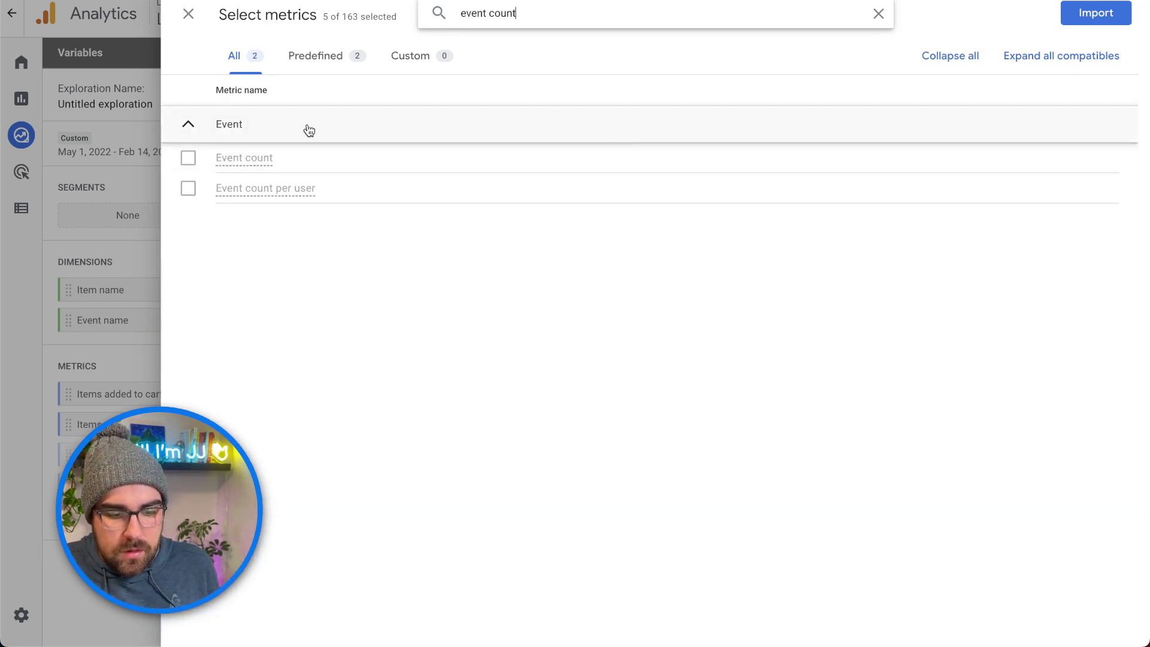
pyautogui.click(145, 230)
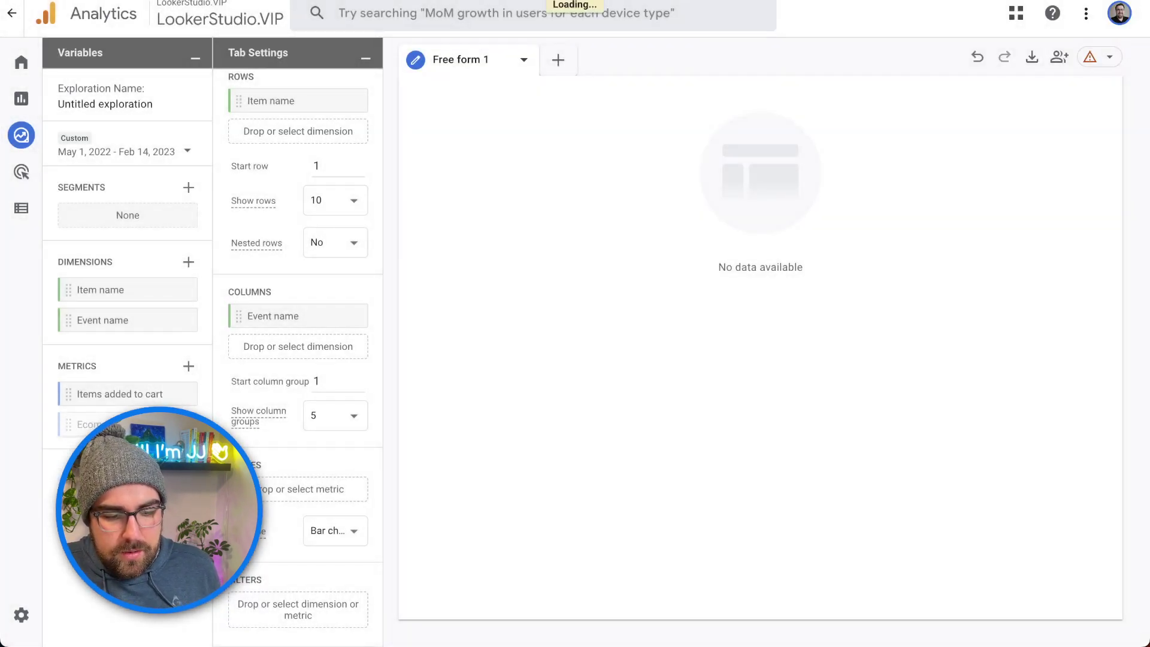
pyautogui.click(177, 393)
# Remove the Item name dimension, checking 'event count' in the metric picker again without adding it
pyautogui.click(188, 366)
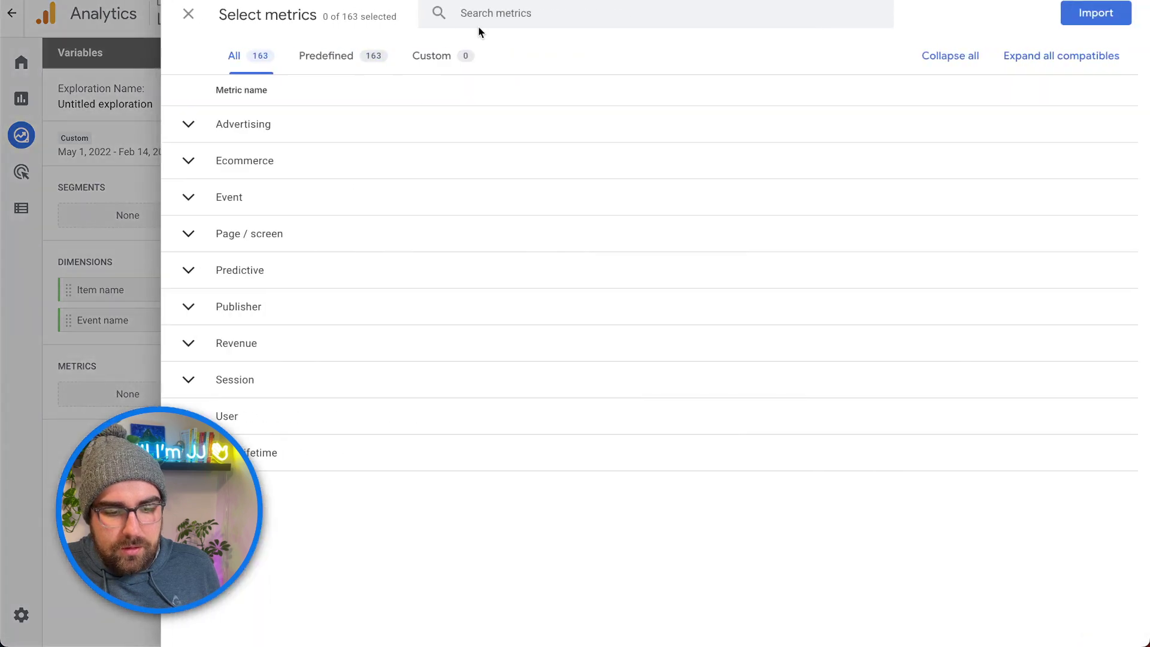
pyautogui.click(482, 13)
pyautogui.write('event cou')
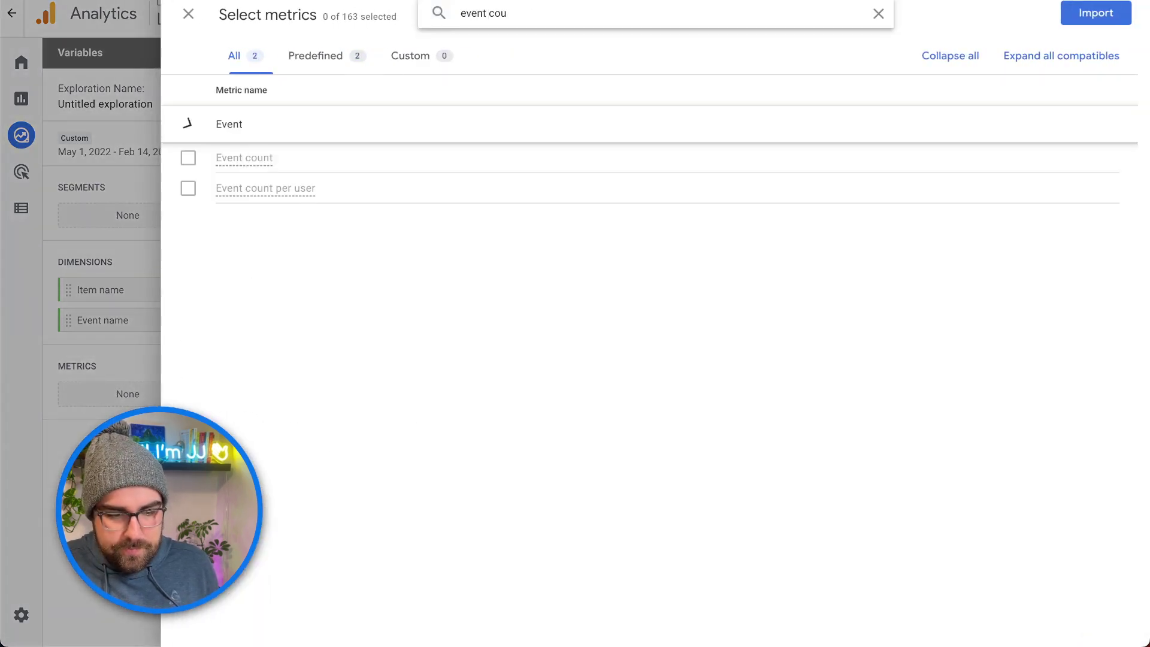
pyautogui.click(152, 206)
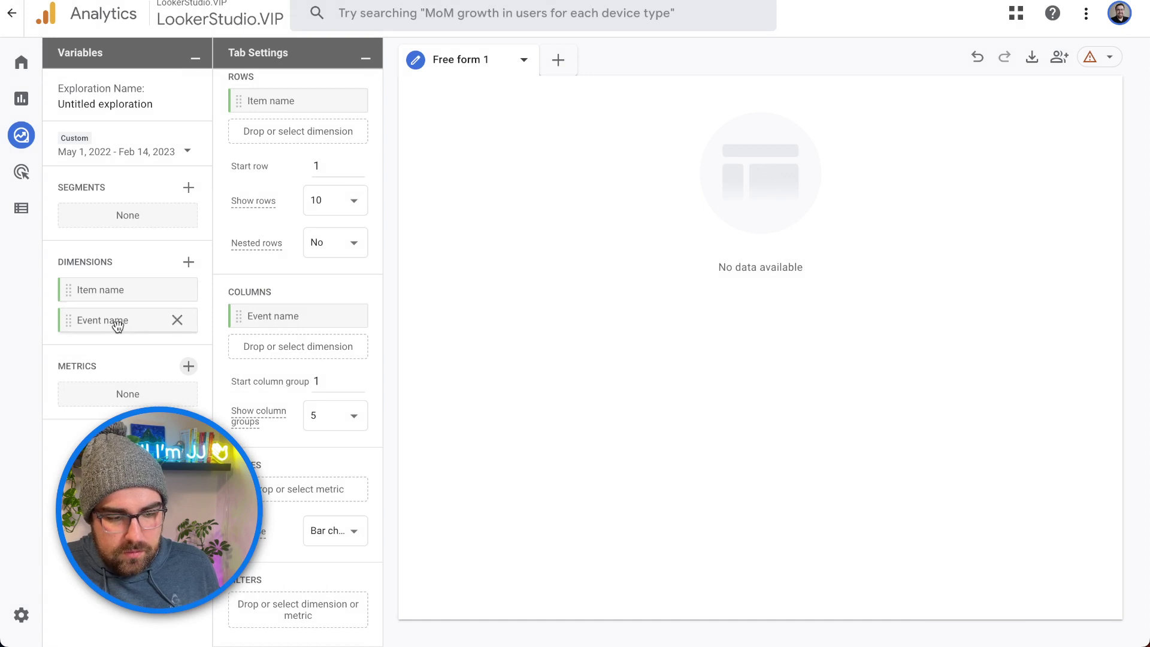
pyautogui.click(177, 290)
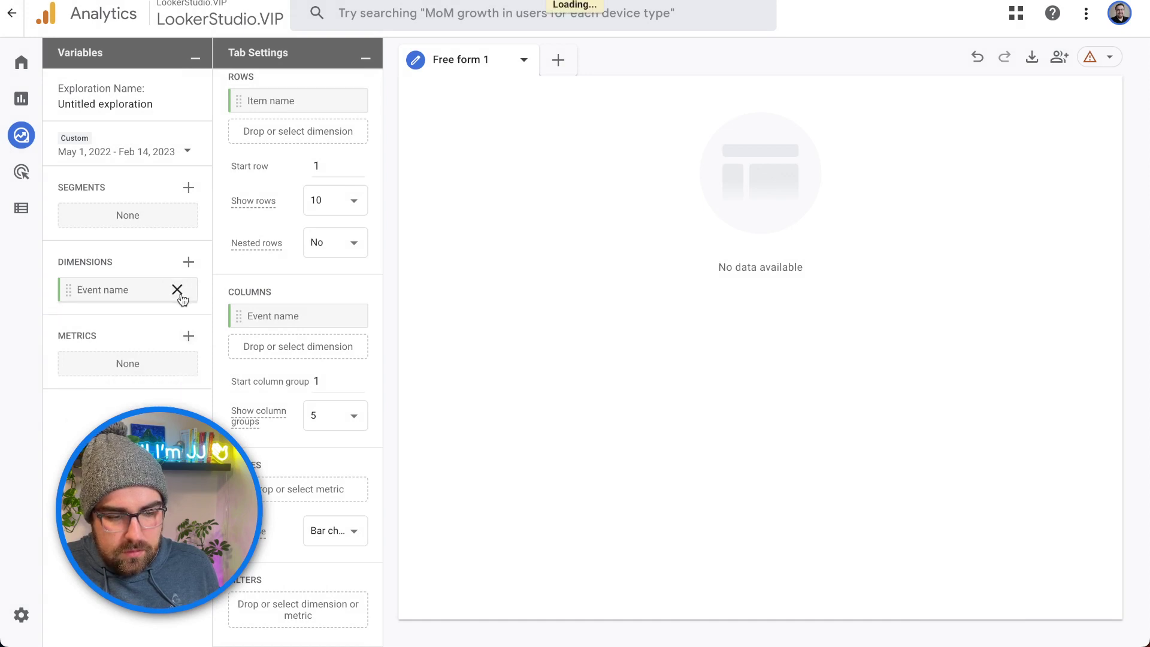
pyautogui.click(188, 337)
pyautogui.write('eve')
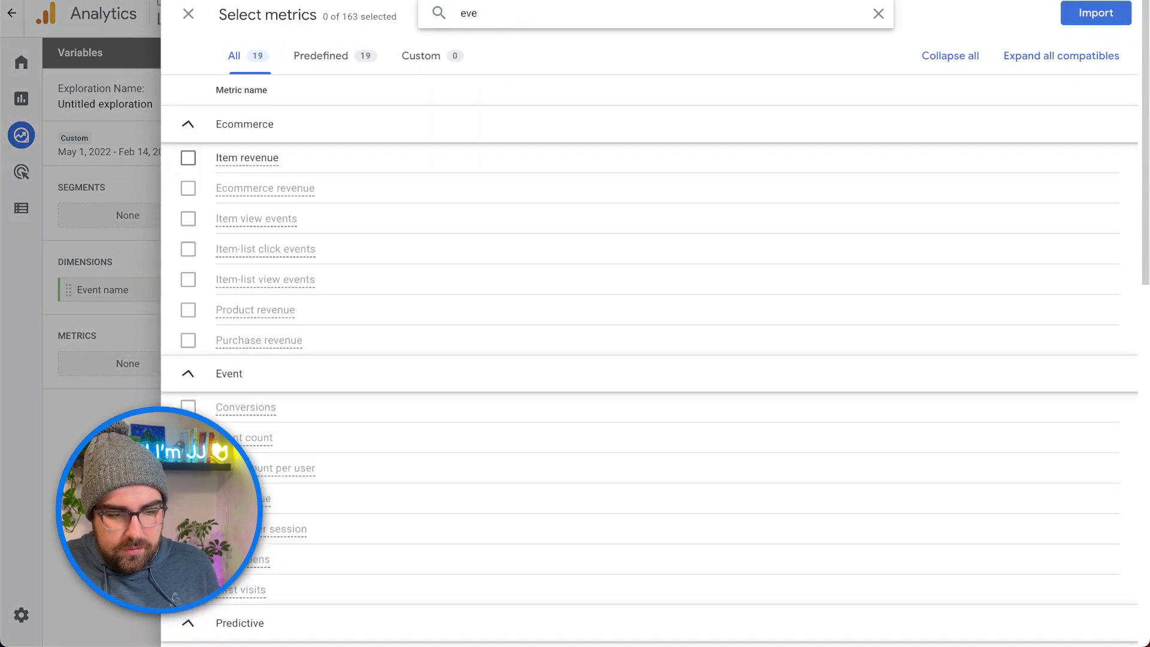
pyautogui.write('nt coun')
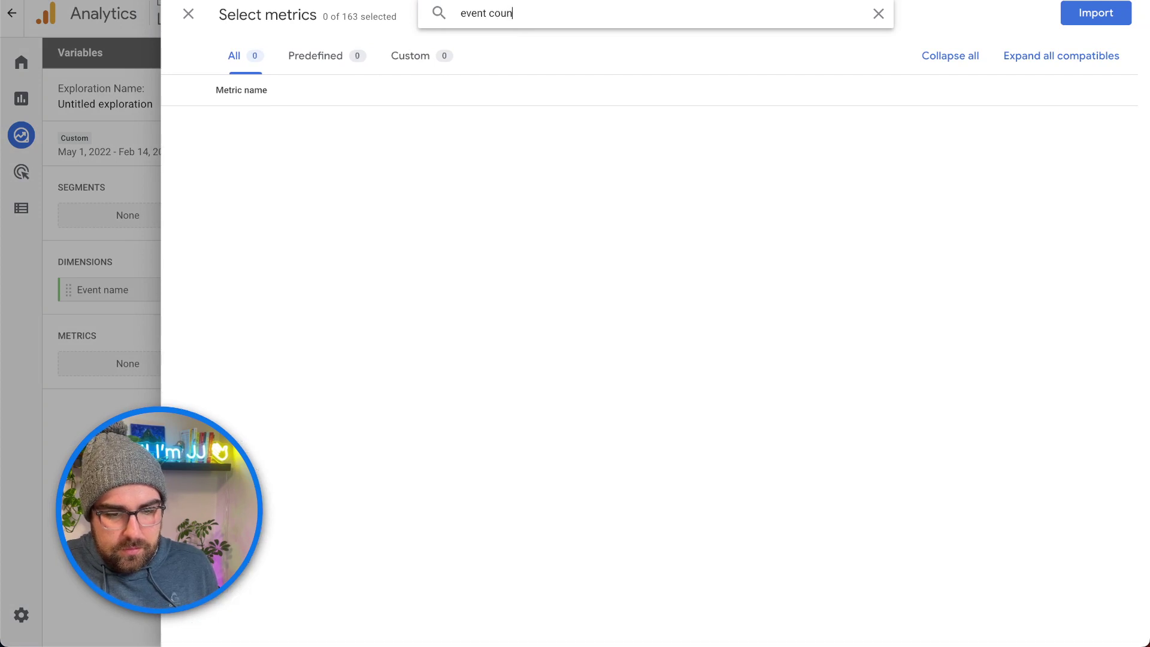
pyautogui.write('t')
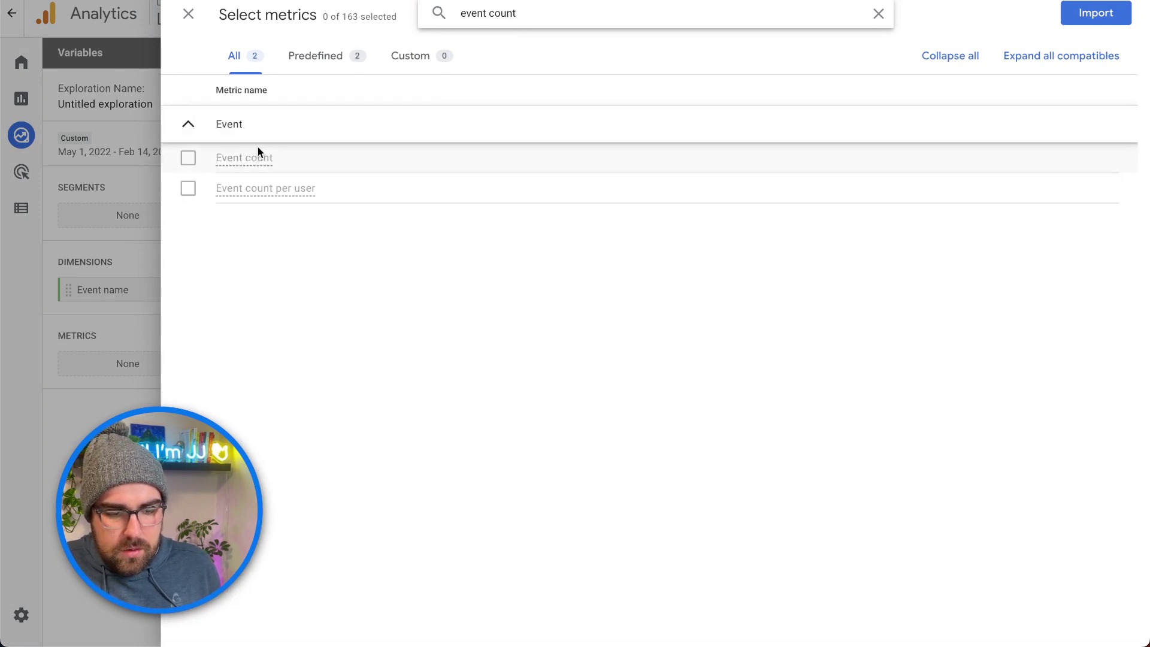
pyautogui.moveTo(259, 165)
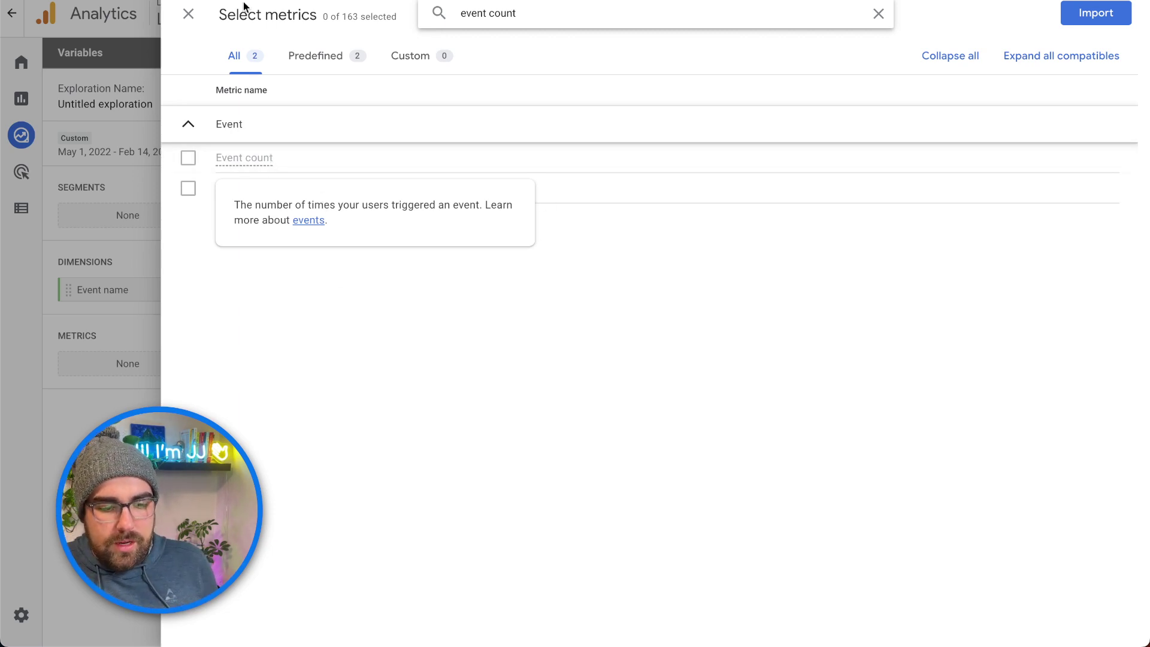
pyautogui.click(188, 15)
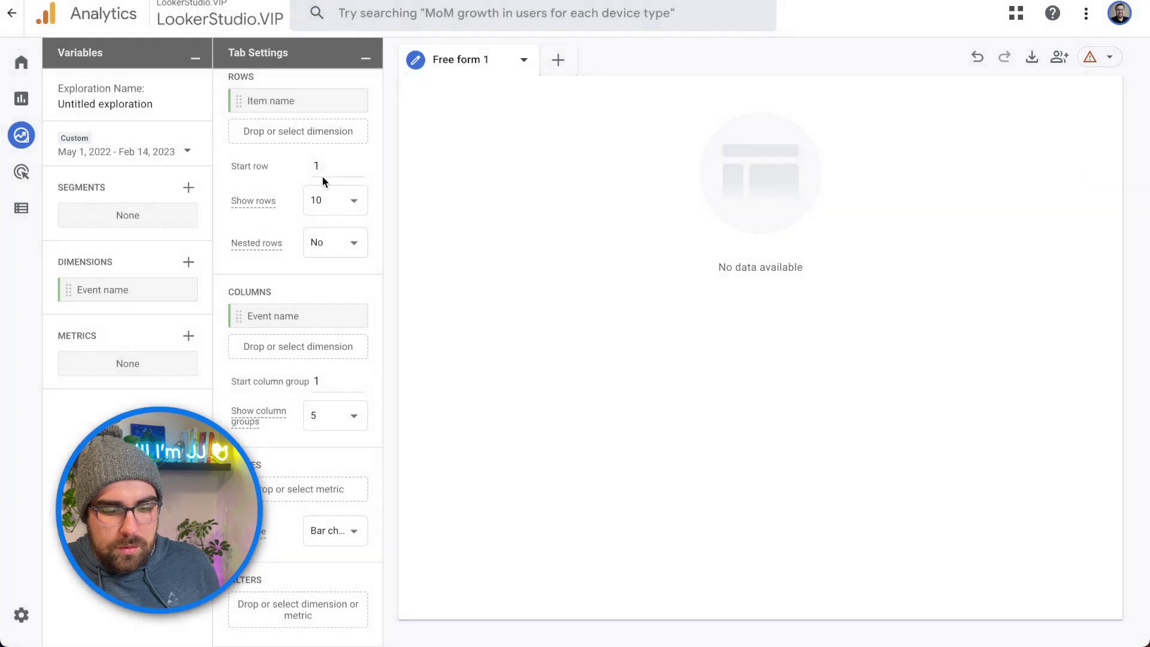
# Clear Event name from Columns, Item name from Rows, and remove the Event name dimension
pyautogui.click(352, 316)
pyautogui.click(345, 130)
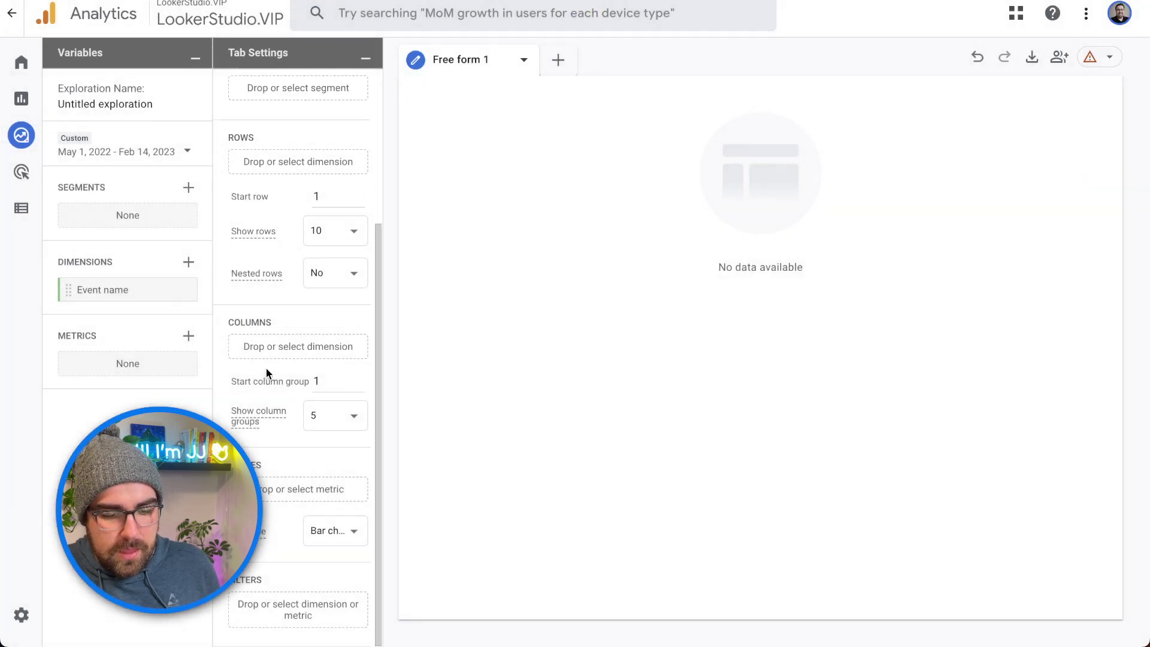
pyautogui.click(177, 290)
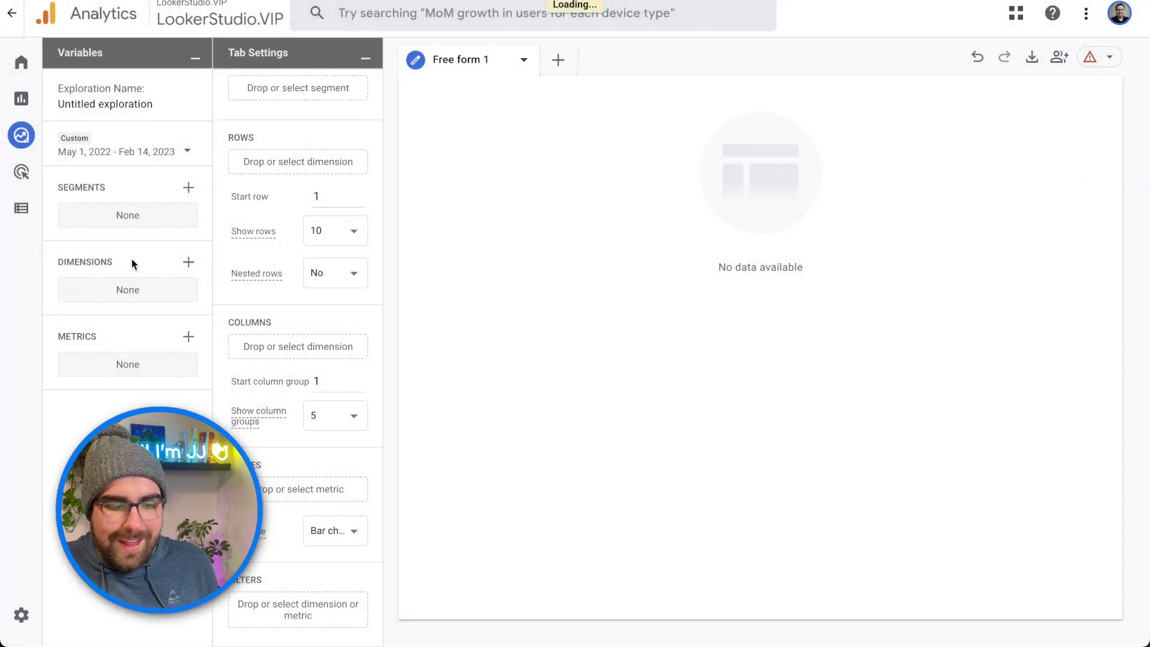
# Import Event count and Sessions as exploration metrics
pyautogui.click(188, 338)
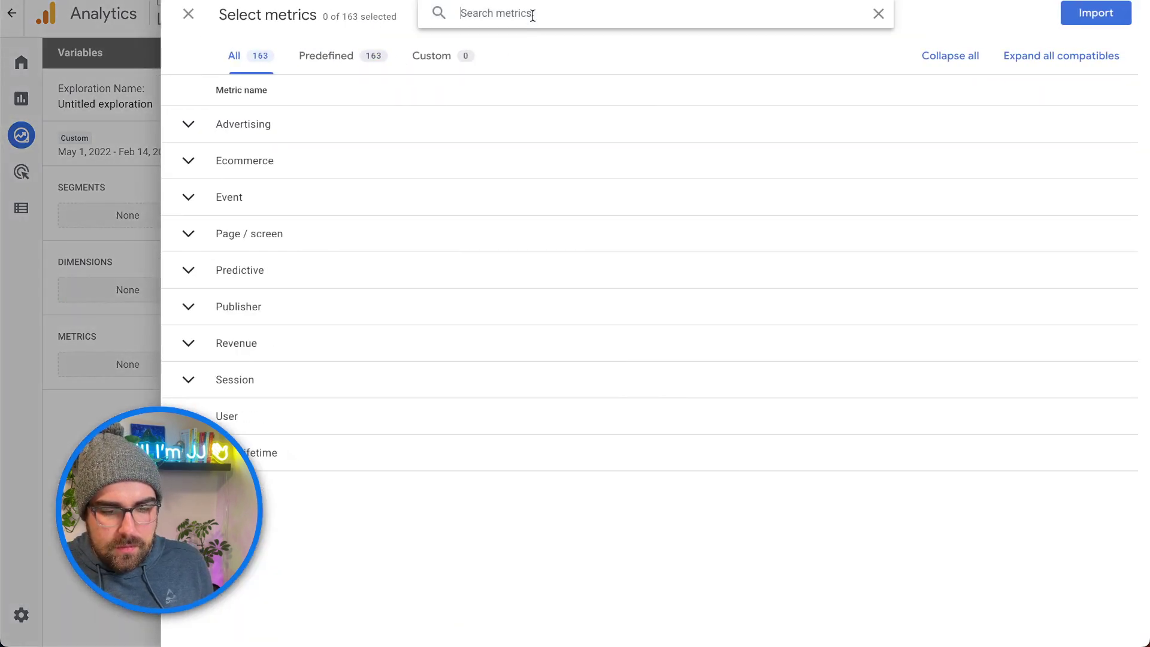
pyautogui.write('event count')
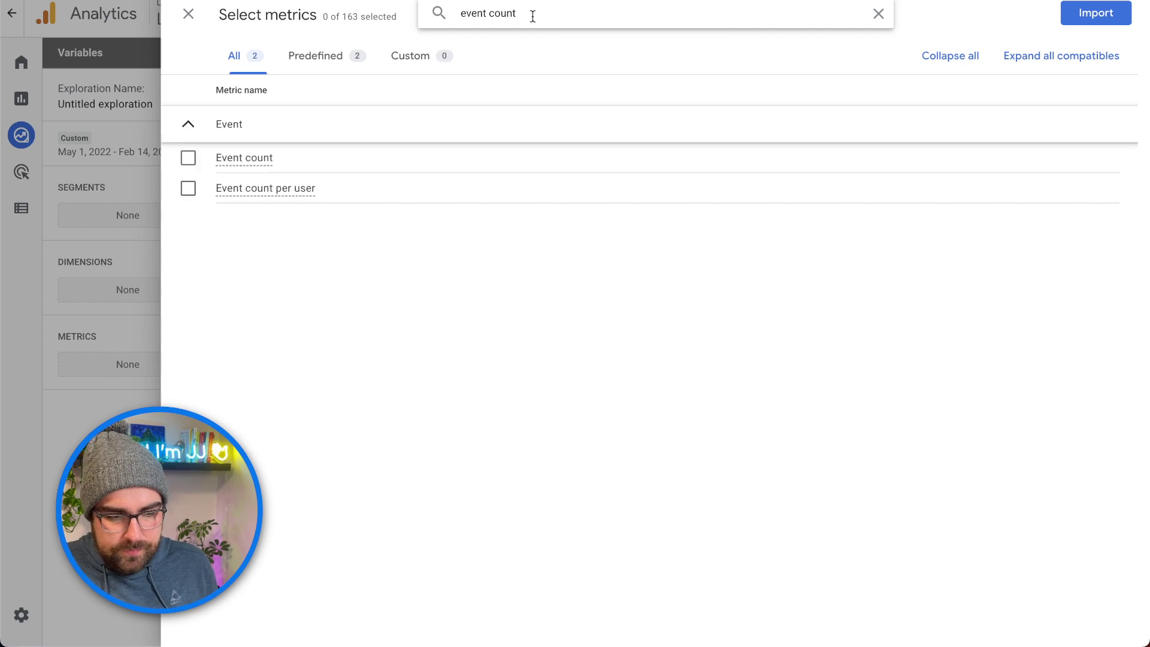
pyautogui.click(188, 158)
pyautogui.click(1095, 13)
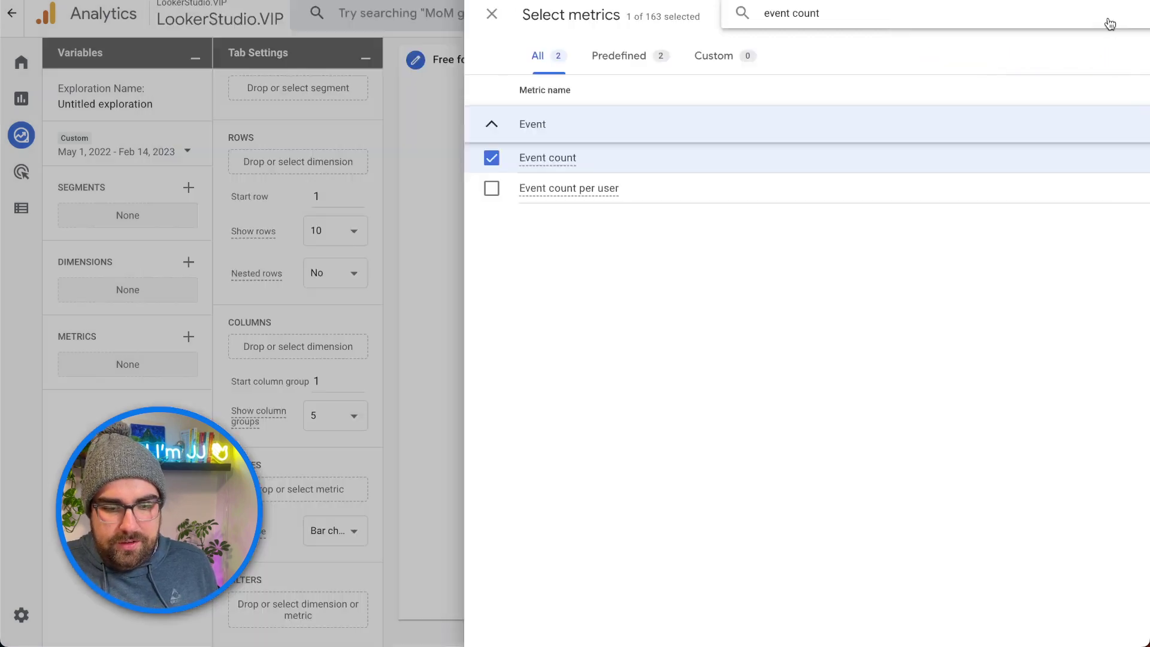
pyautogui.click(189, 337)
pyautogui.click(526, 20)
pyautogui.write('sessions')
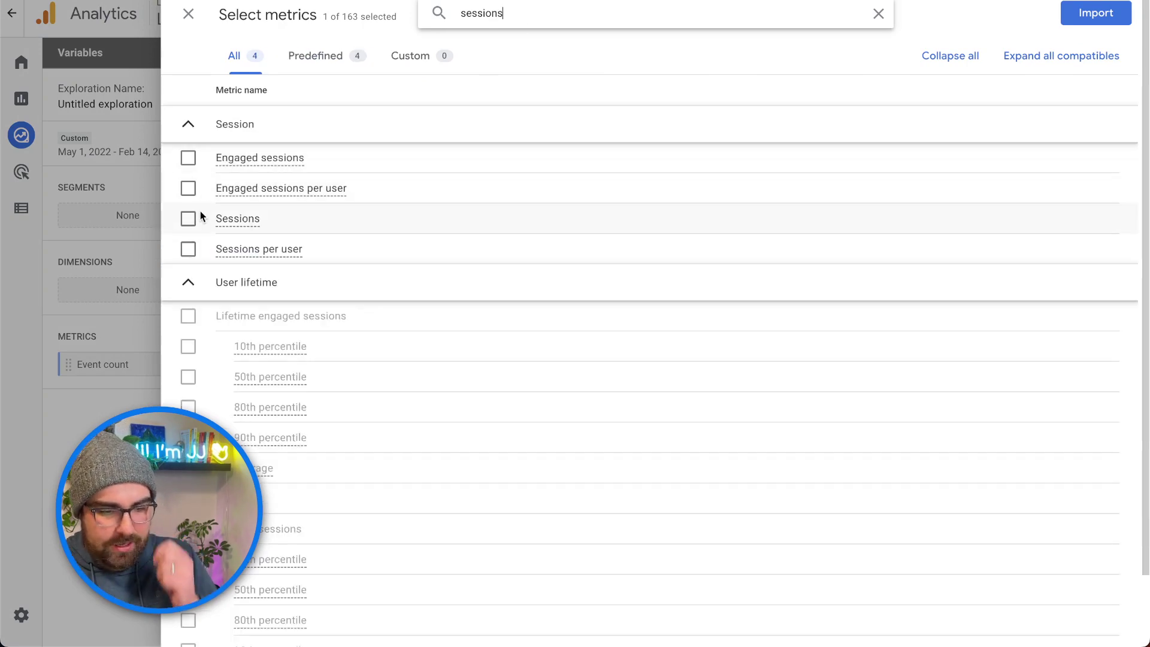
pyautogui.click(187, 218)
pyautogui.click(1095, 13)
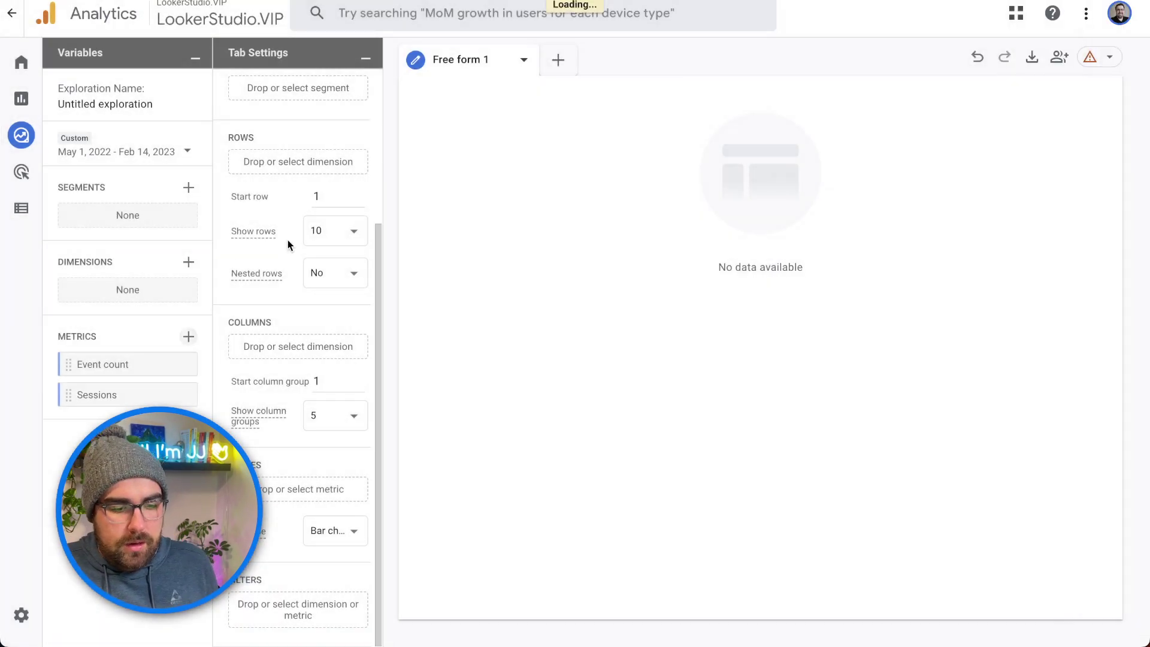
# Import Item name and Event name as exploration dimensions
pyautogui.click(188, 263)
pyautogui.click(557, 12)
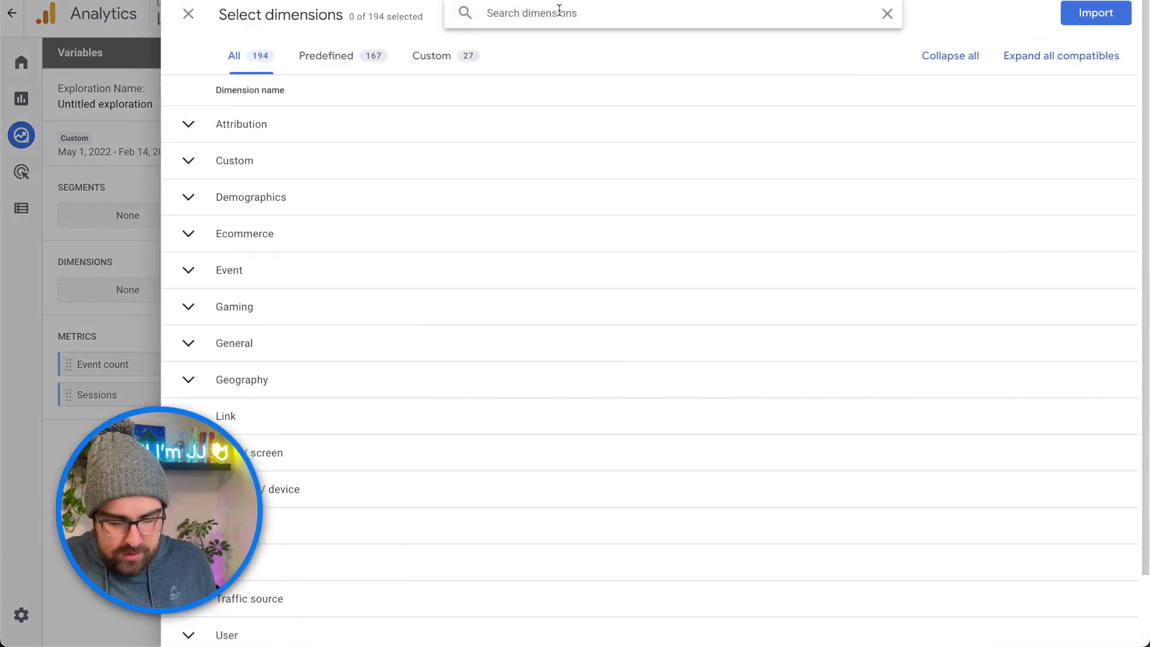
pyautogui.write('item na')
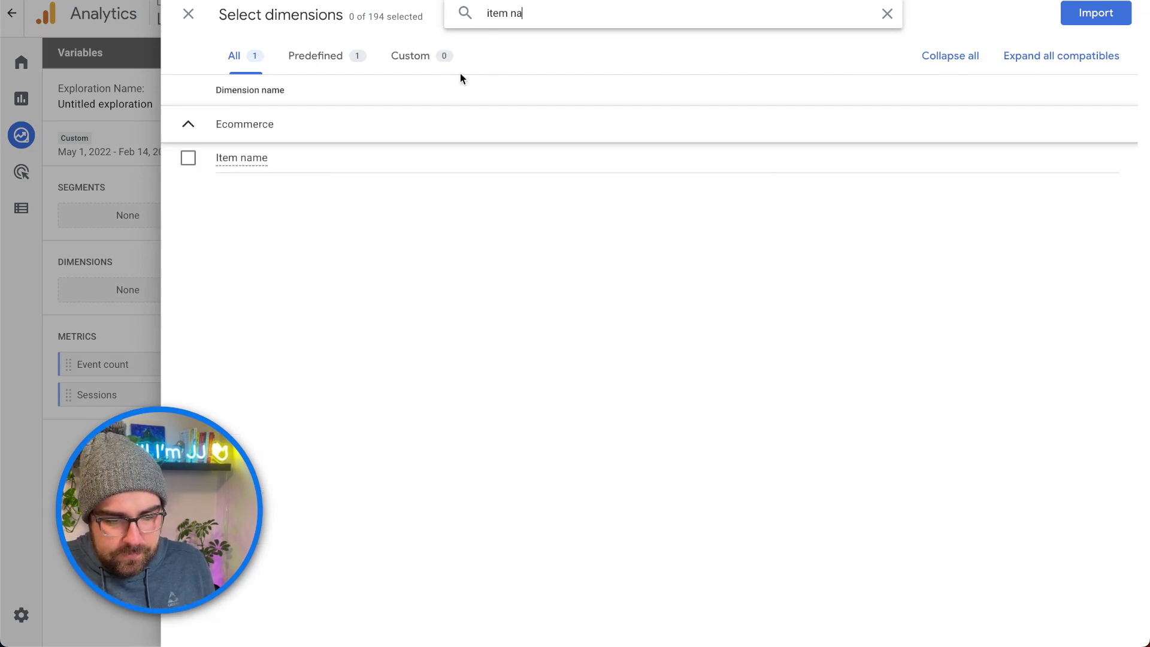
pyautogui.click(188, 158)
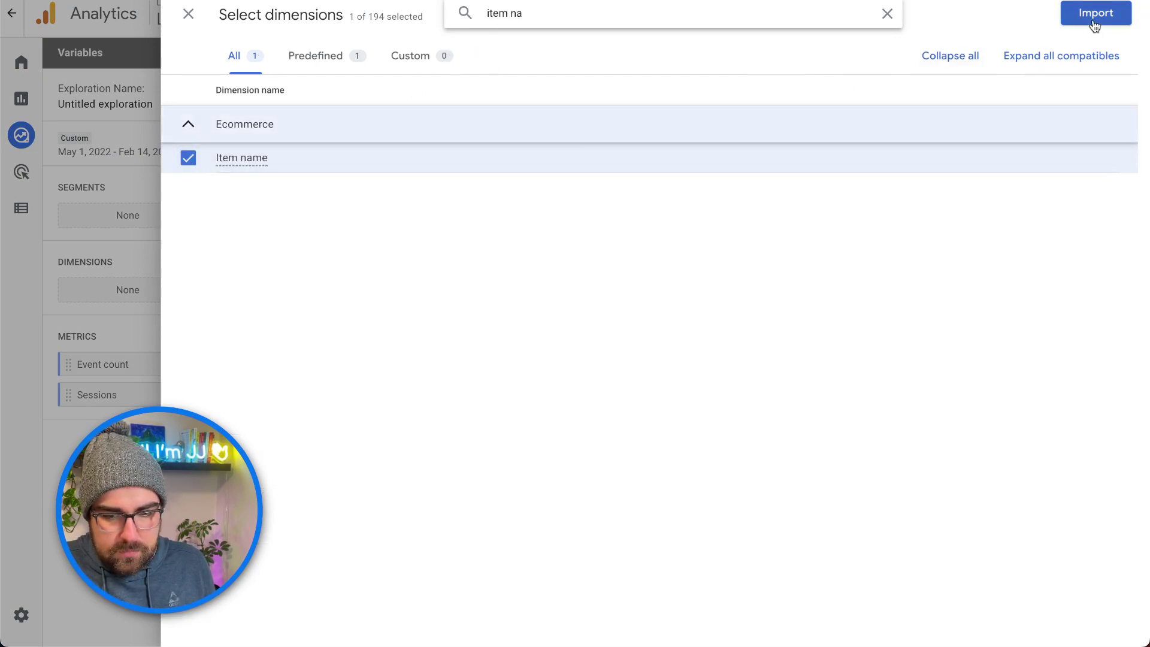
pyautogui.moveTo(487, 13); pyautogui.dragTo(523, 13)
pyautogui.write('event na')
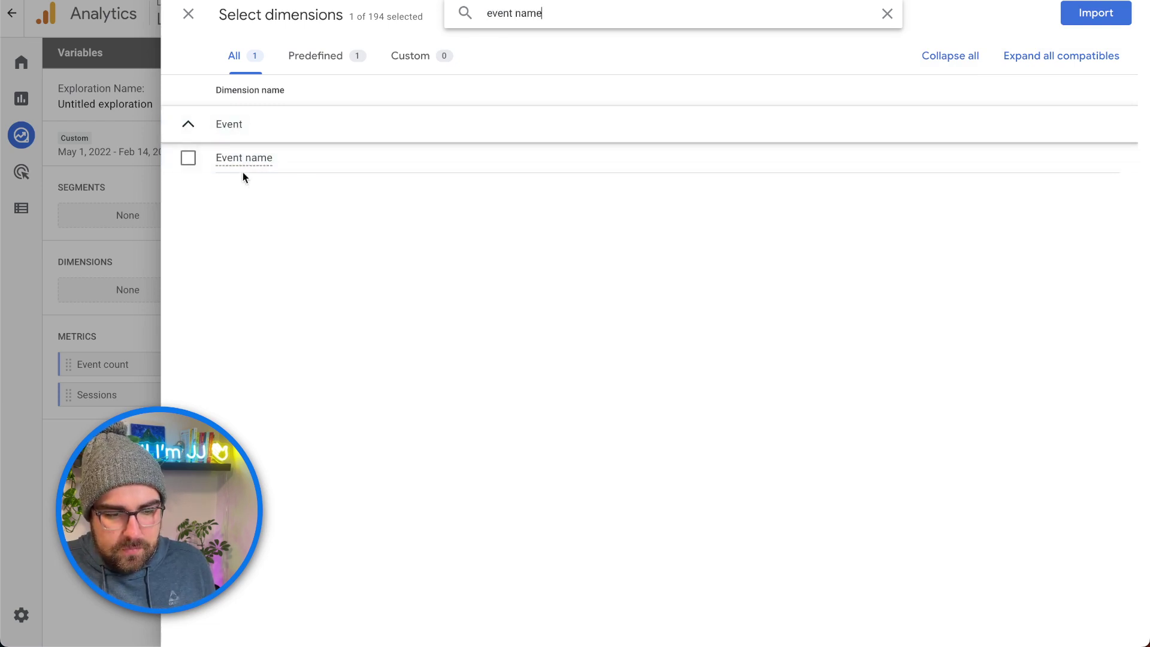
pyautogui.click(191, 159)
pyautogui.click(1096, 12)
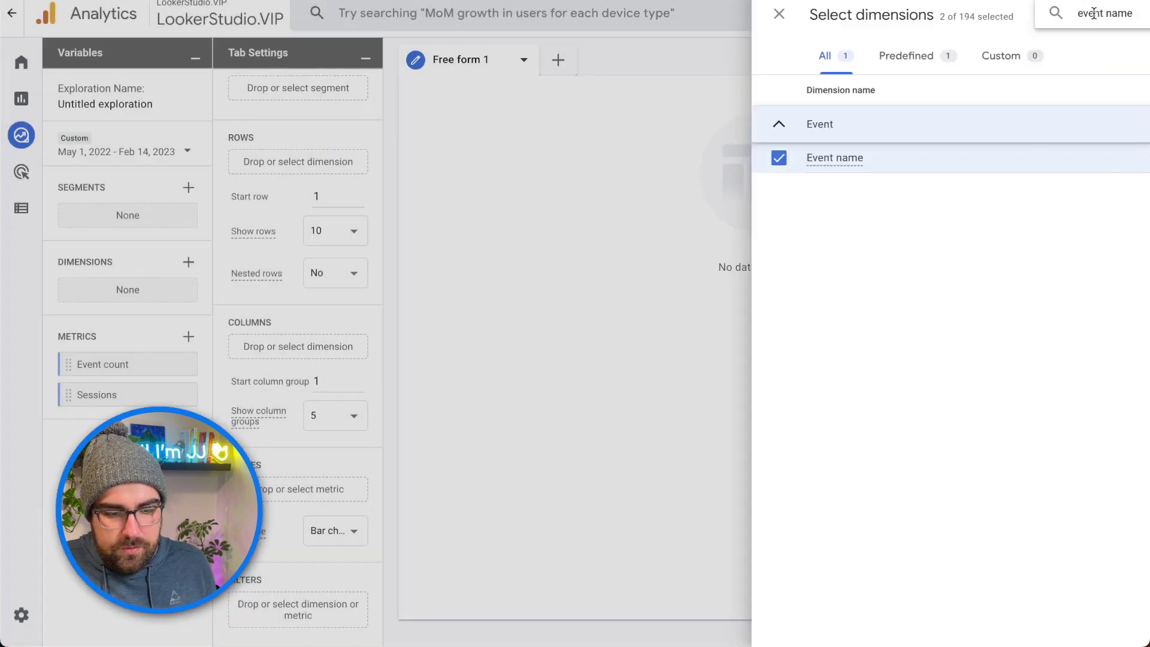
# Put Item name and Event name in Rows and Sessions in Values, moving Event count below Sessions
pyautogui.doubleClick(111, 290)
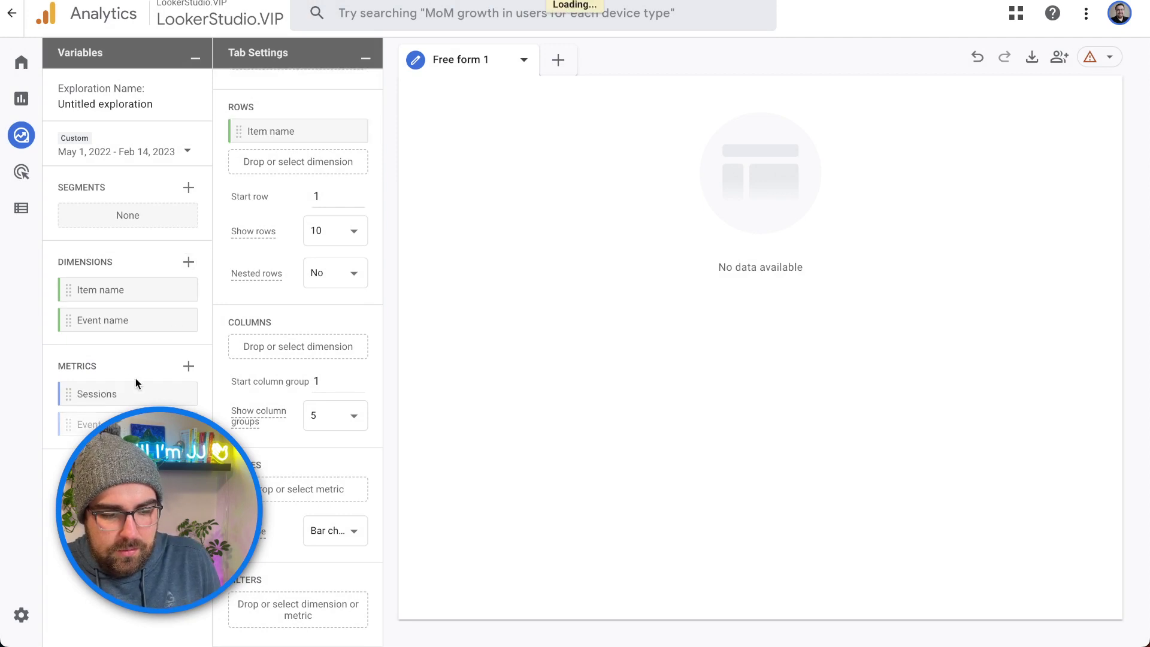
pyautogui.moveTo(134, 383); pyautogui.dragTo(120, 427)
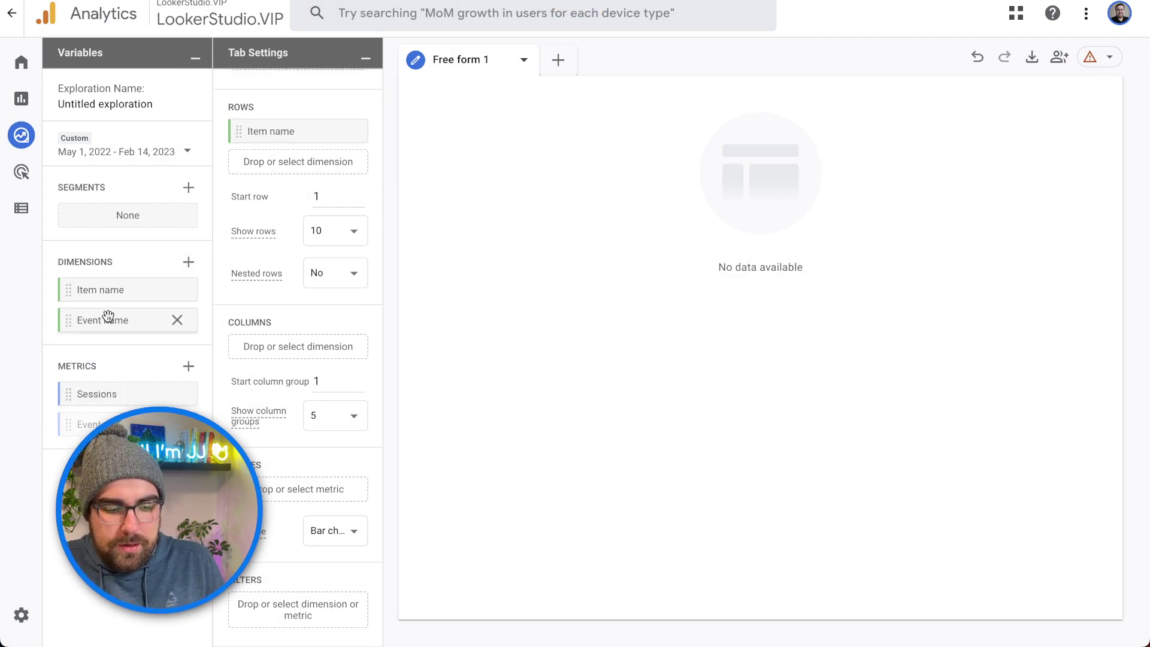
pyautogui.doubleClick(142, 320)
pyautogui.doubleClick(119, 386)
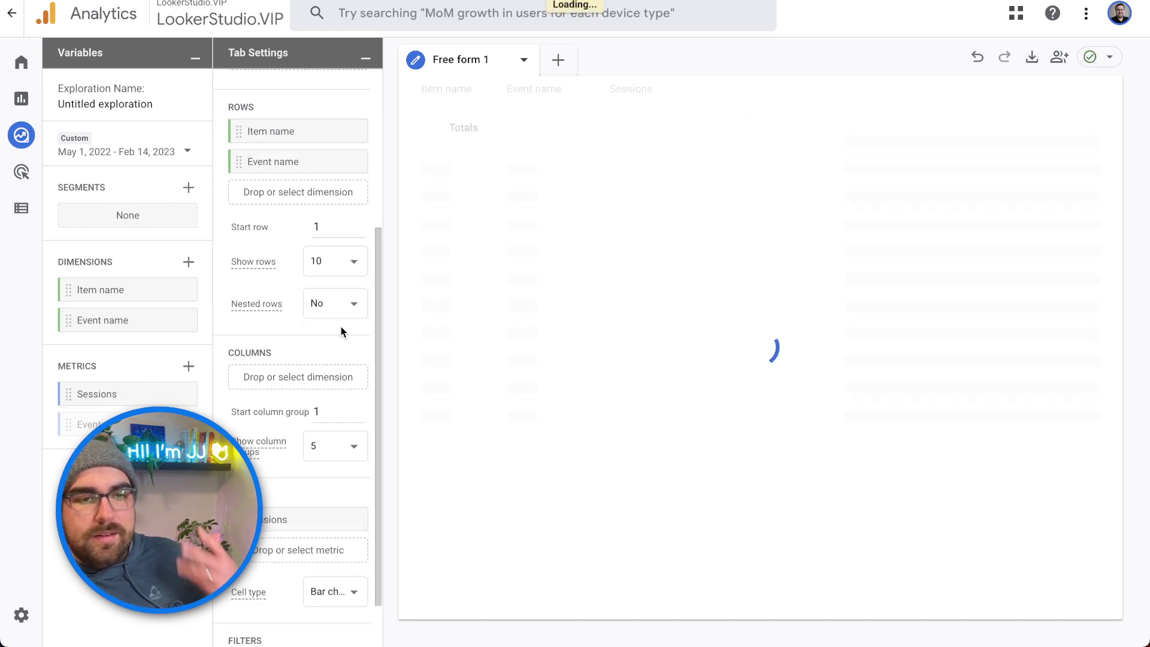
pyautogui.scroll(-2, 241, 299)
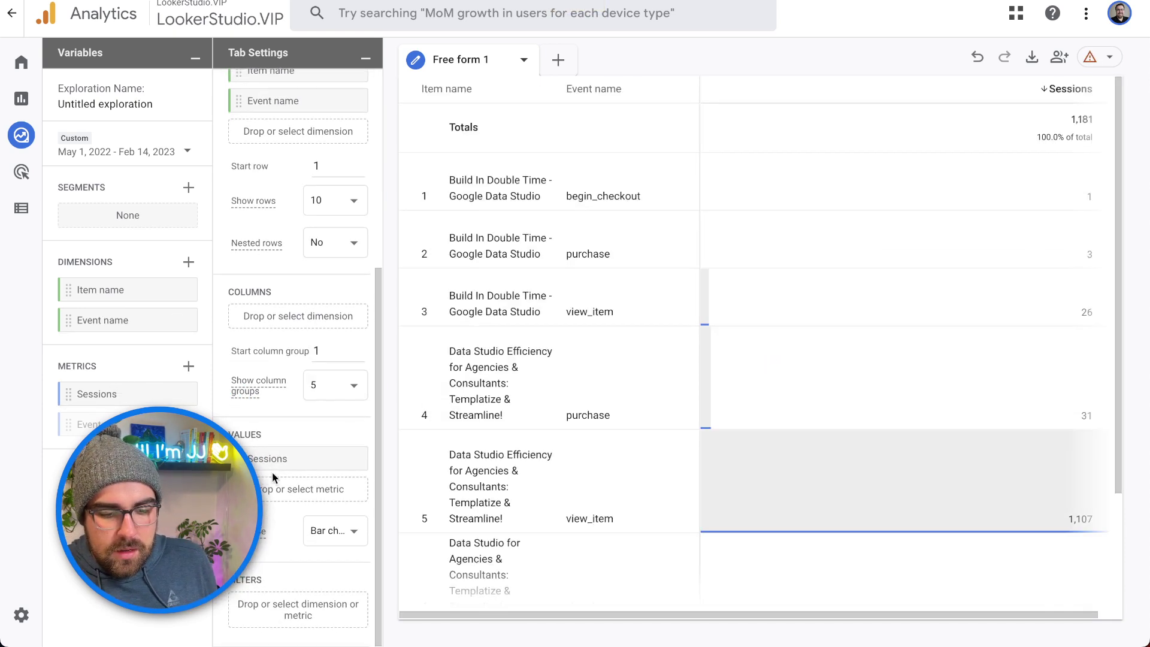
pyautogui.scroll(1, 289, 304)
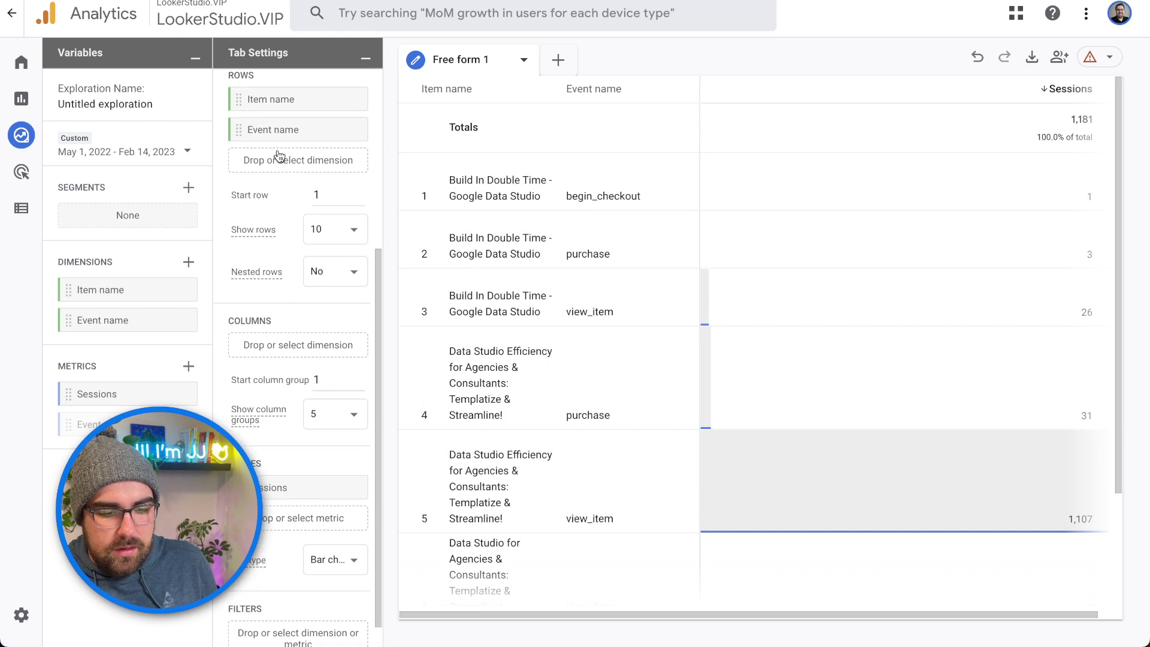
# Move Event name from Rows to Columns, splitting Sessions into view_item, purchase and begin_checkout
pyautogui.moveTo(274, 129); pyautogui.dragTo(291, 324)
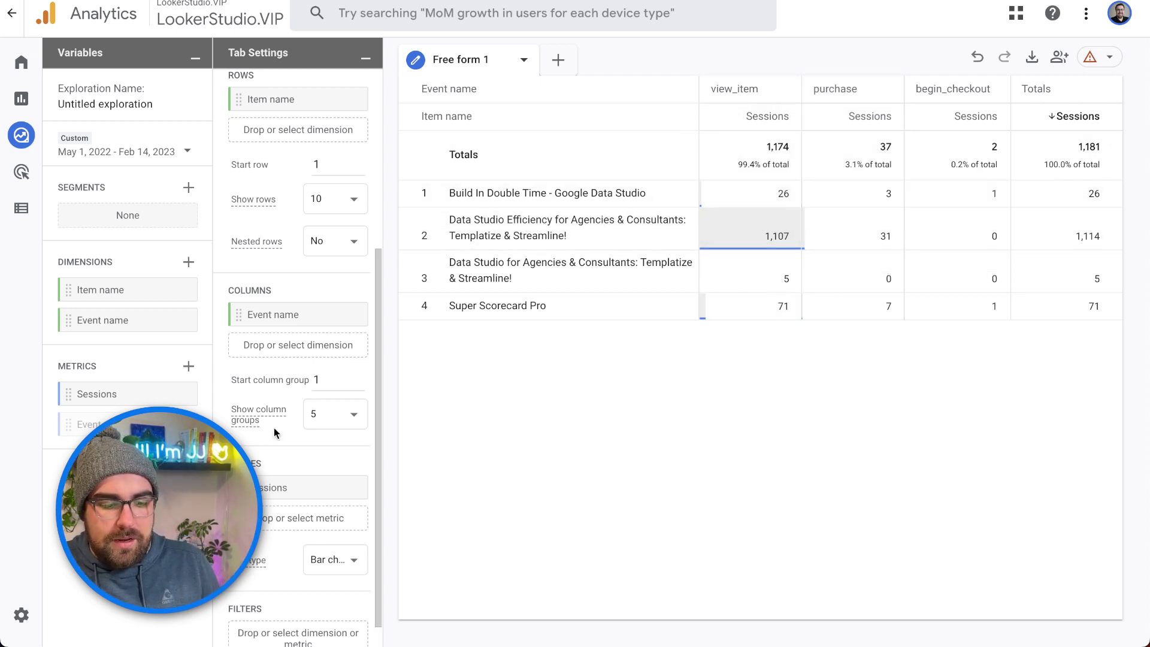
pyautogui.scroll(-1, 368, 360)
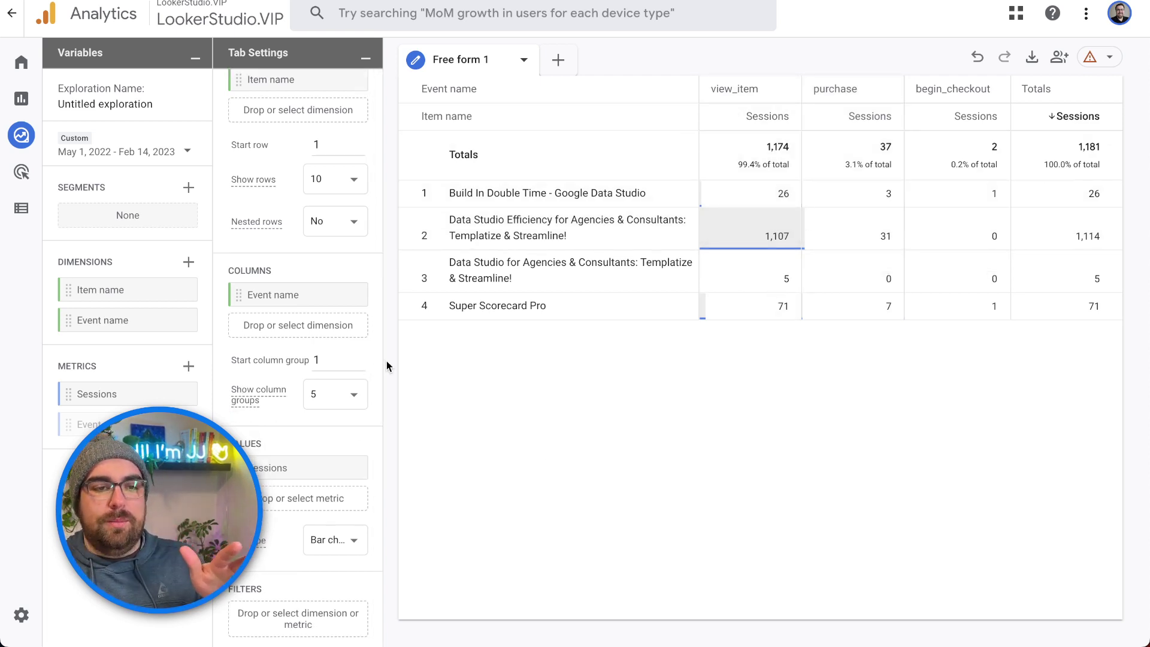
pyautogui.scroll(-1, 358, 358)
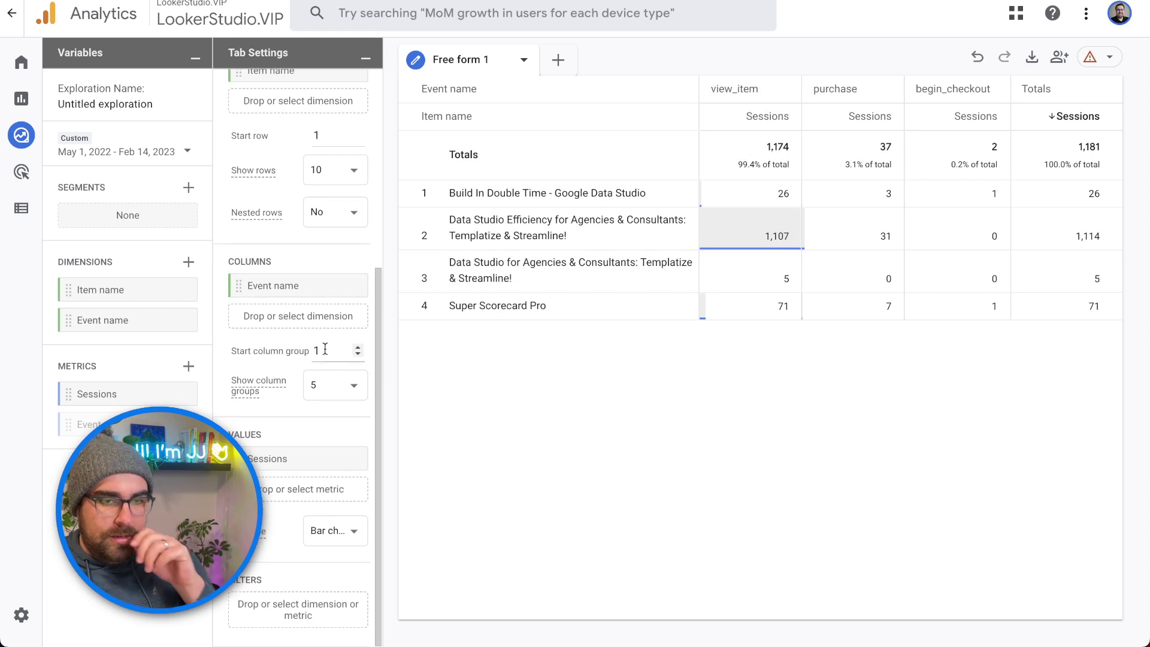
# Filter Event name to match regex 'view_item|ad_to_cart|purchase' and apply it
pyautogui.click(322, 621)
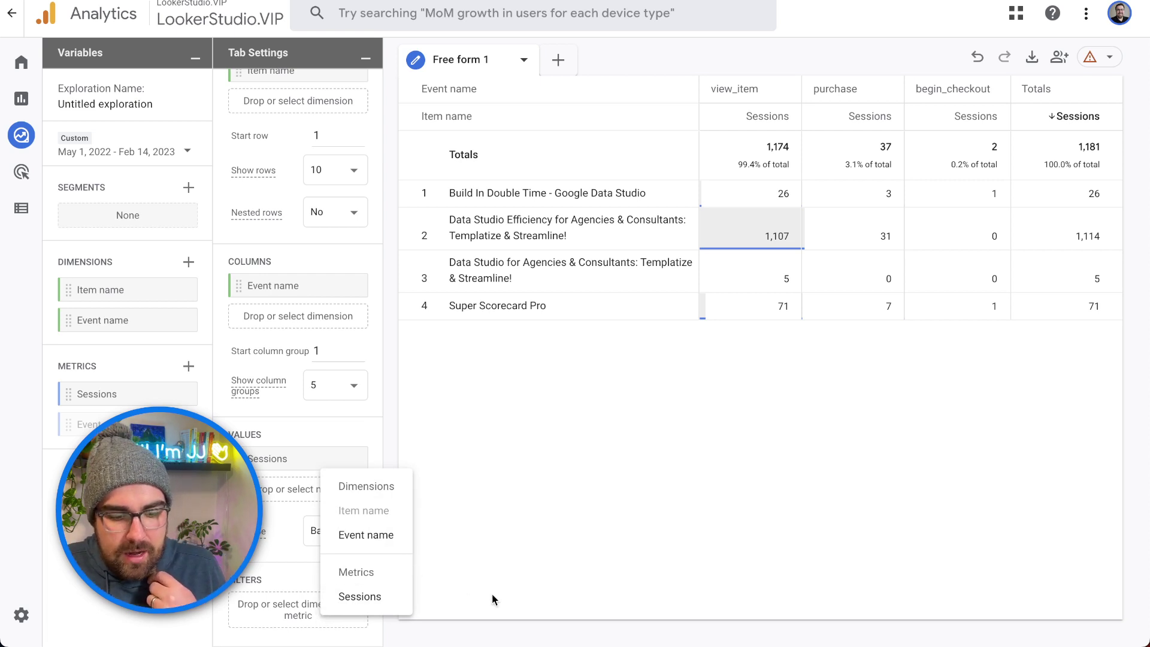
pyautogui.click(512, 587)
pyautogui.click(306, 617)
pyautogui.click(362, 544)
pyautogui.click(317, 620)
pyautogui.click(336, 533)
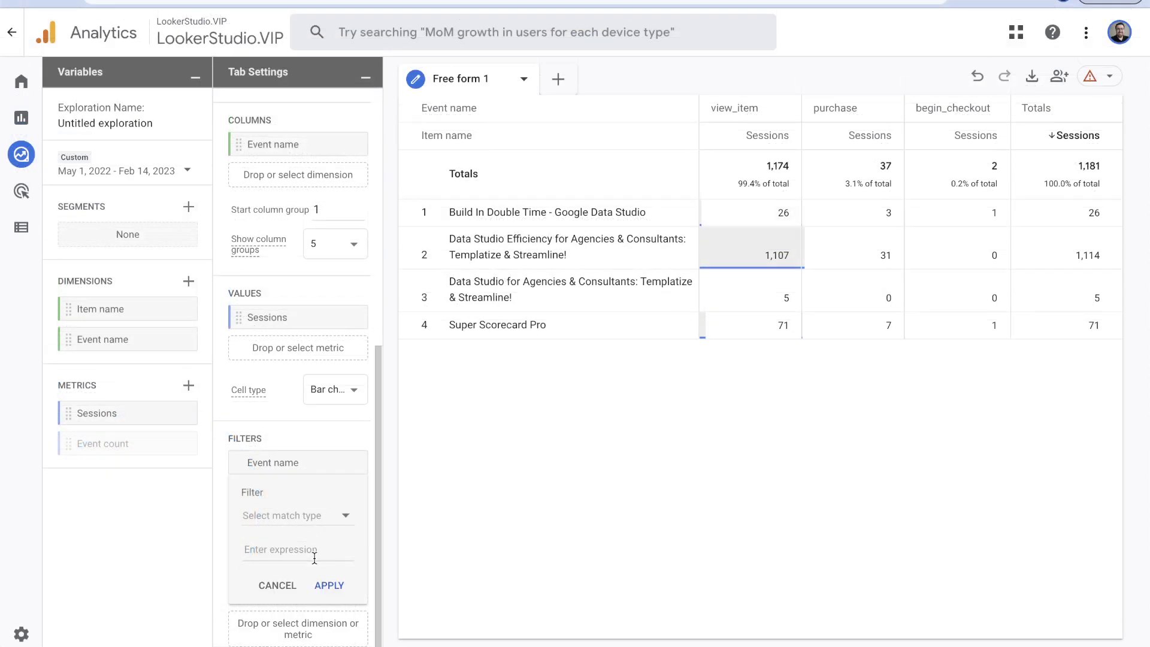
pyautogui.click(326, 516)
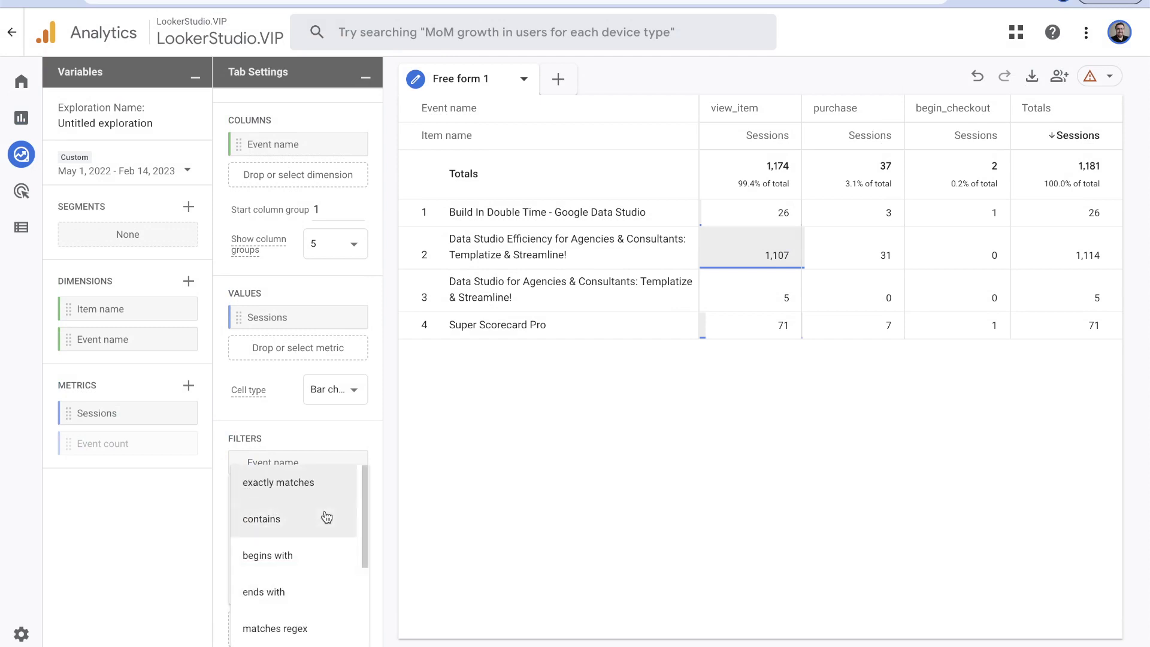
pyautogui.click(298, 626)
pyautogui.click(294, 548)
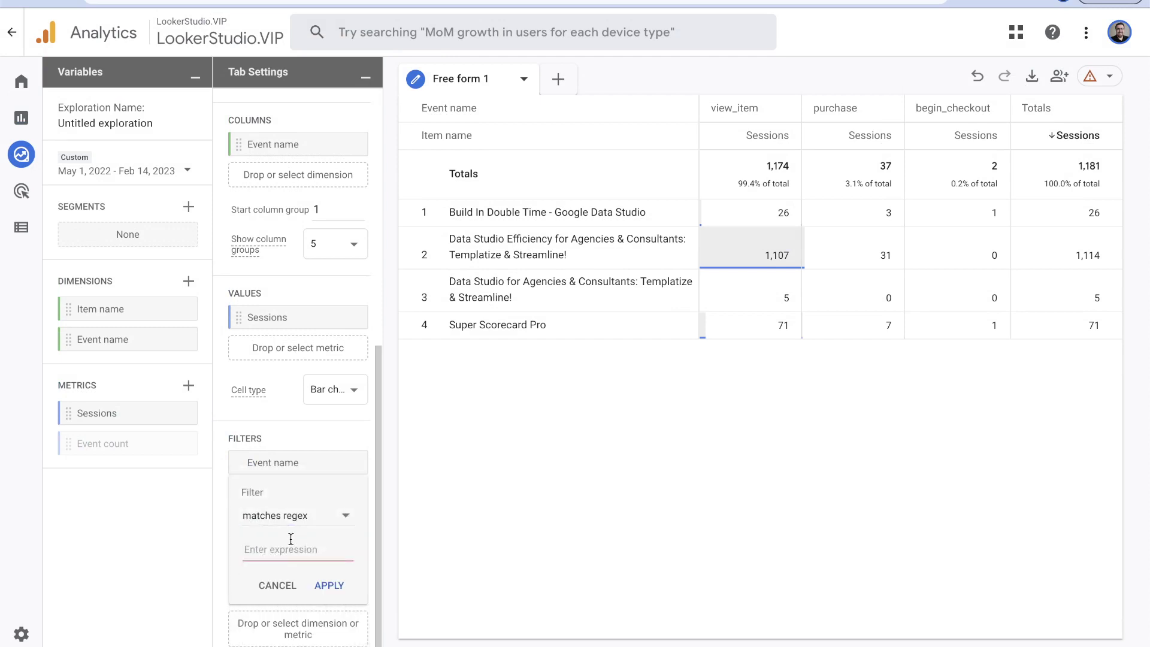
pyautogui.write('view_item|add')
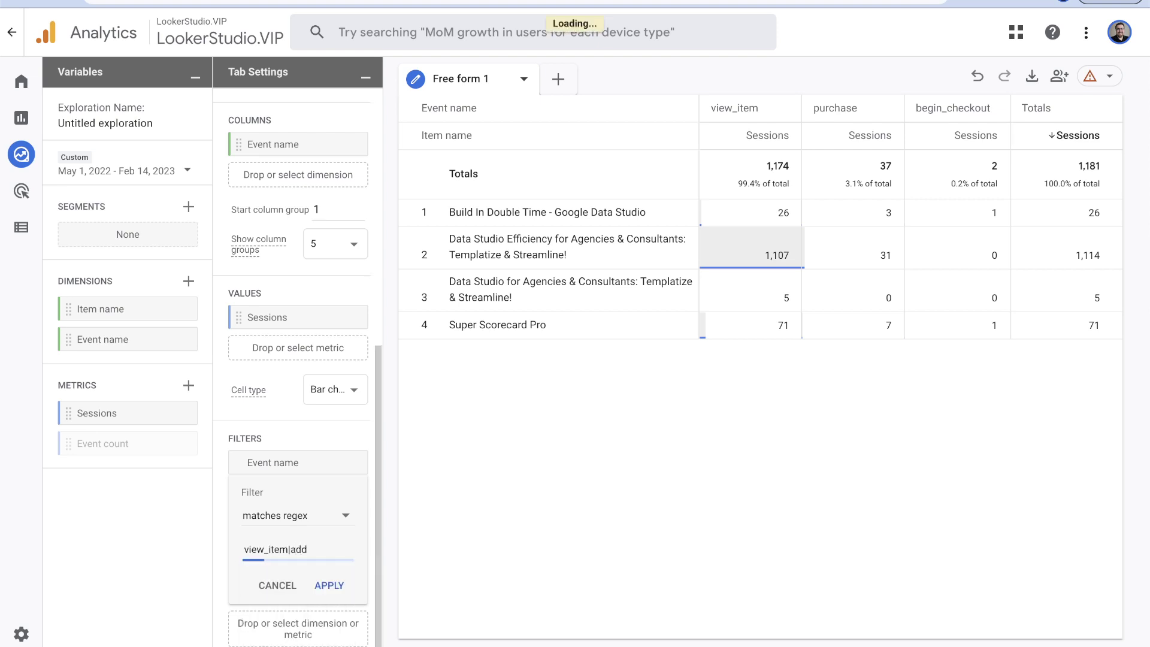
pyautogui.write('_to_cart')
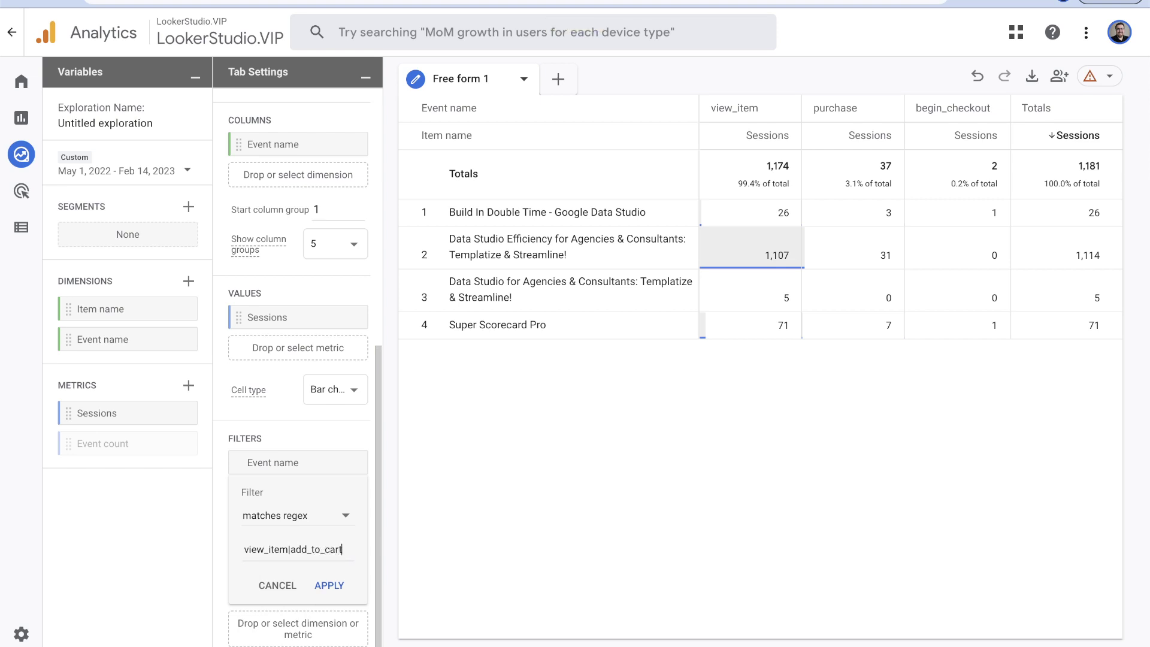
pyautogui.write('|purchase')
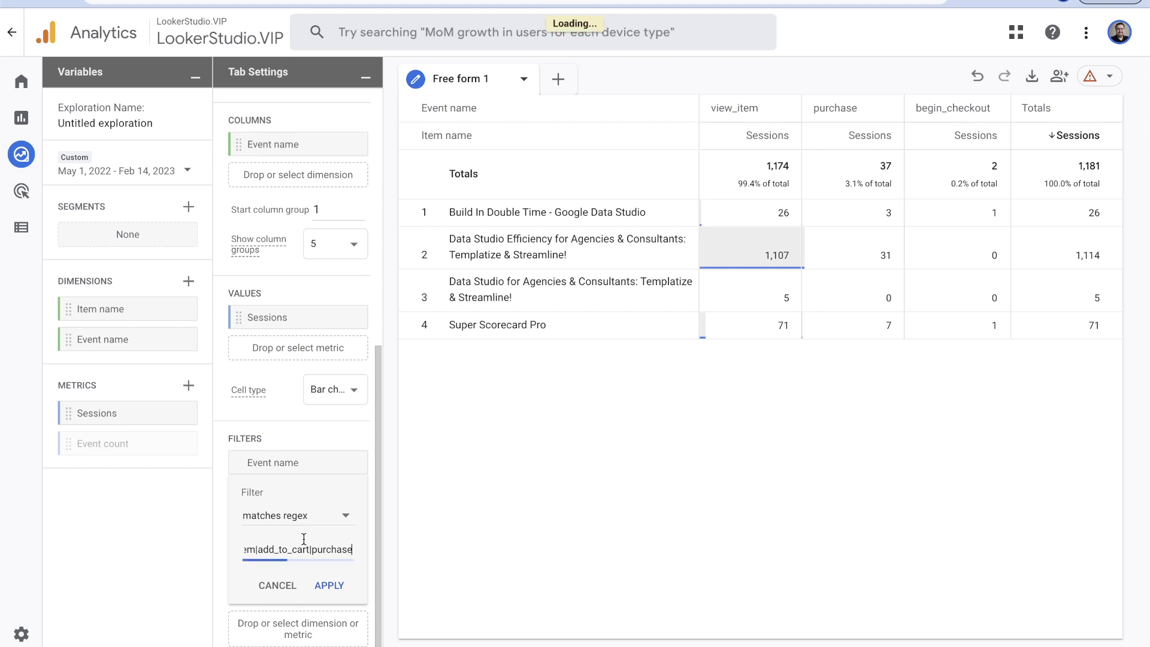
pyautogui.click(337, 585)
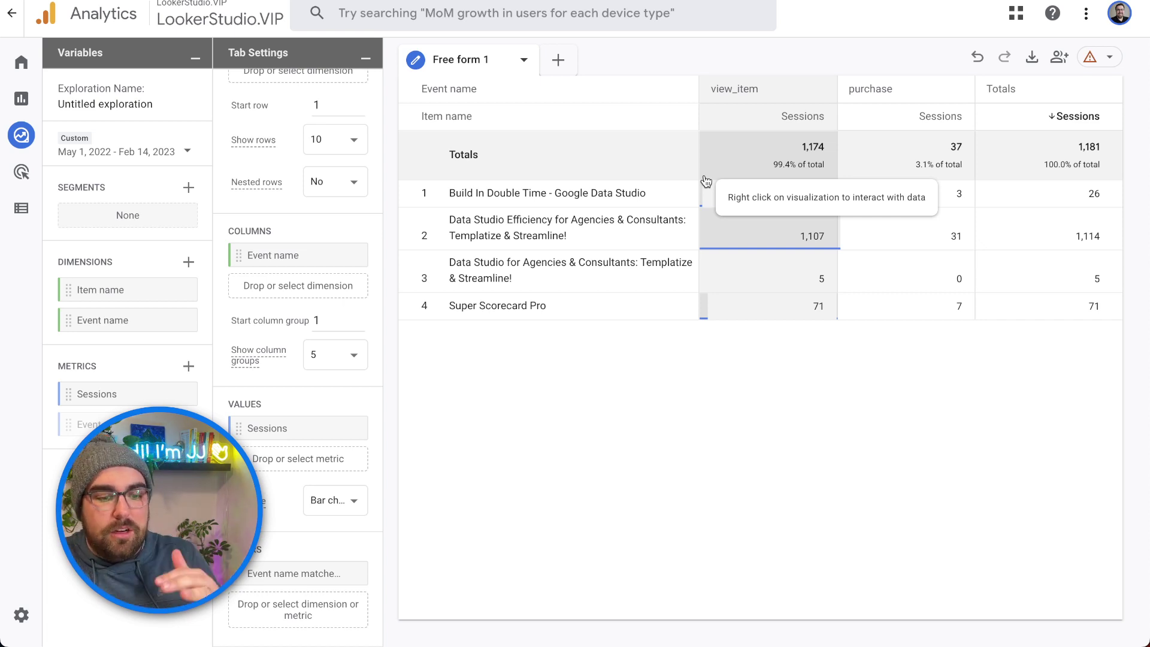
# Collapse the Tab Settings and Variables panels so the sessions table spans the full width
pyautogui.click(365, 59)
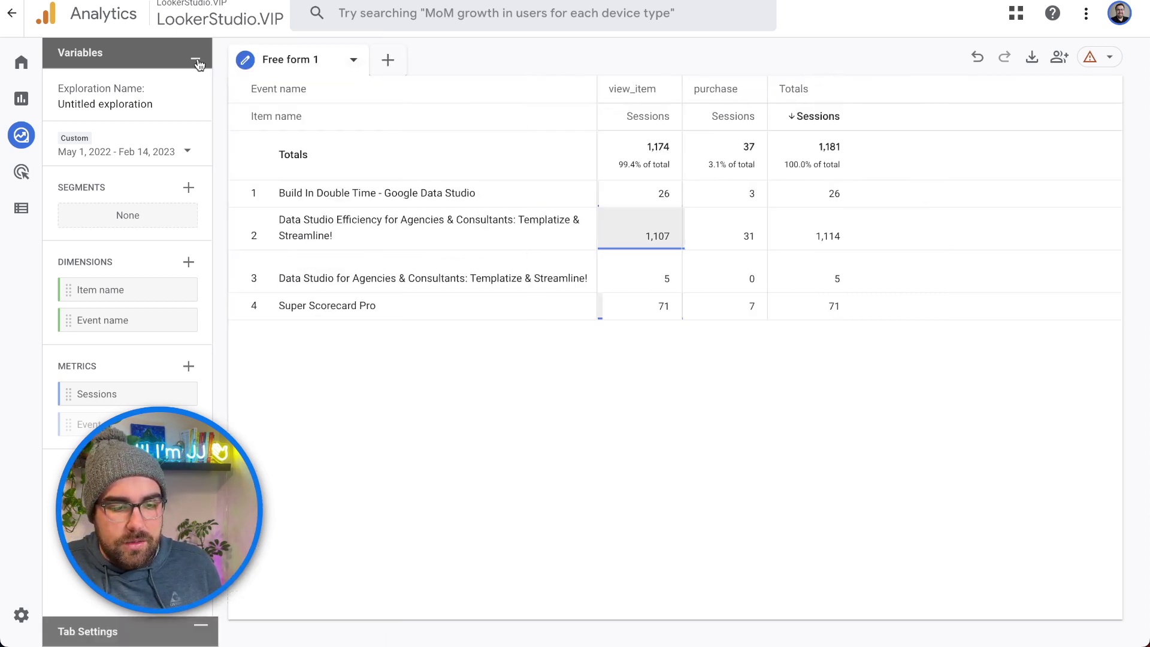
pyautogui.click(196, 58)
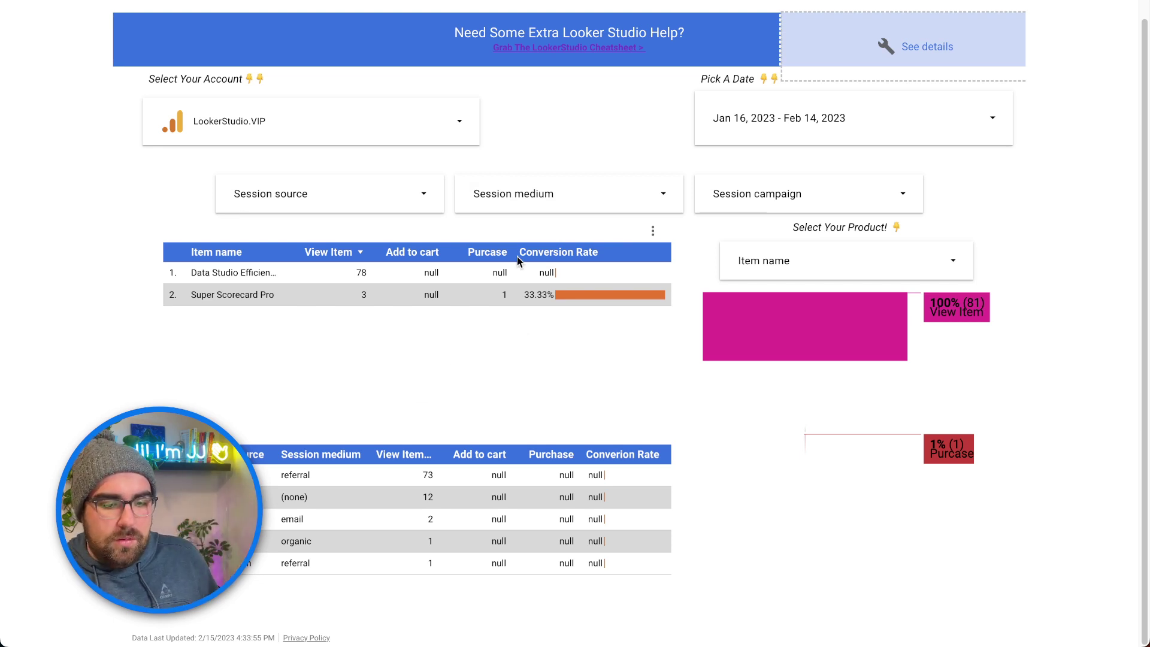
# Scroll through the published Looker Studio report to view its item table and funnel chart
pyautogui.scroll(1, 493, 198)
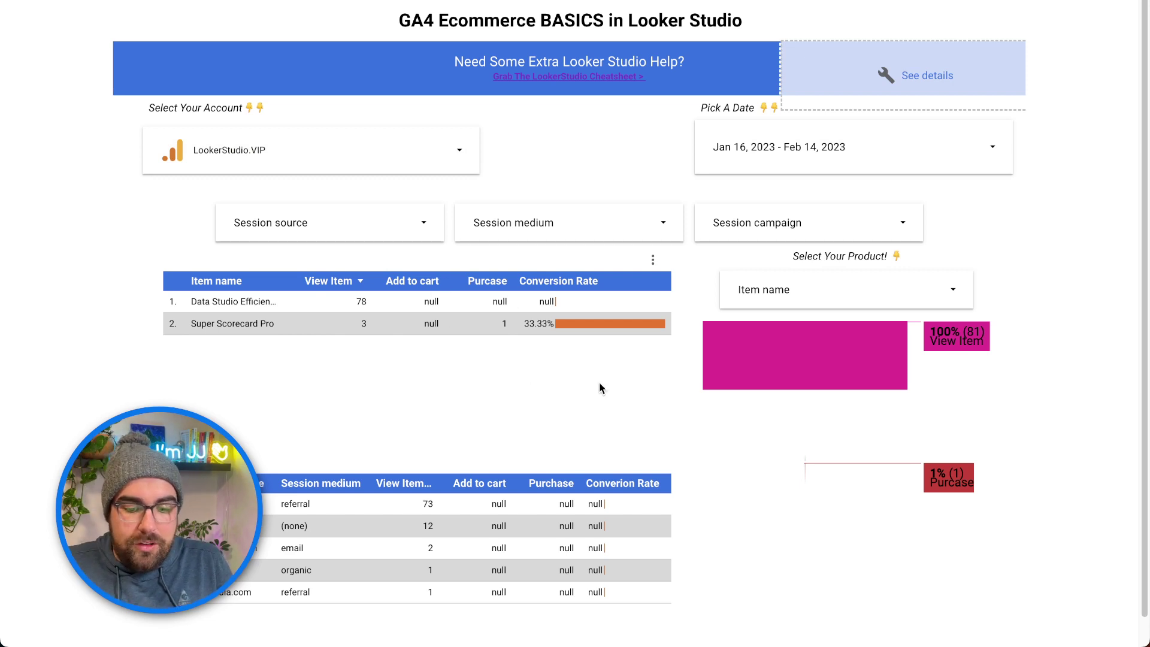
pyautogui.scroll(-1, 602, 388)
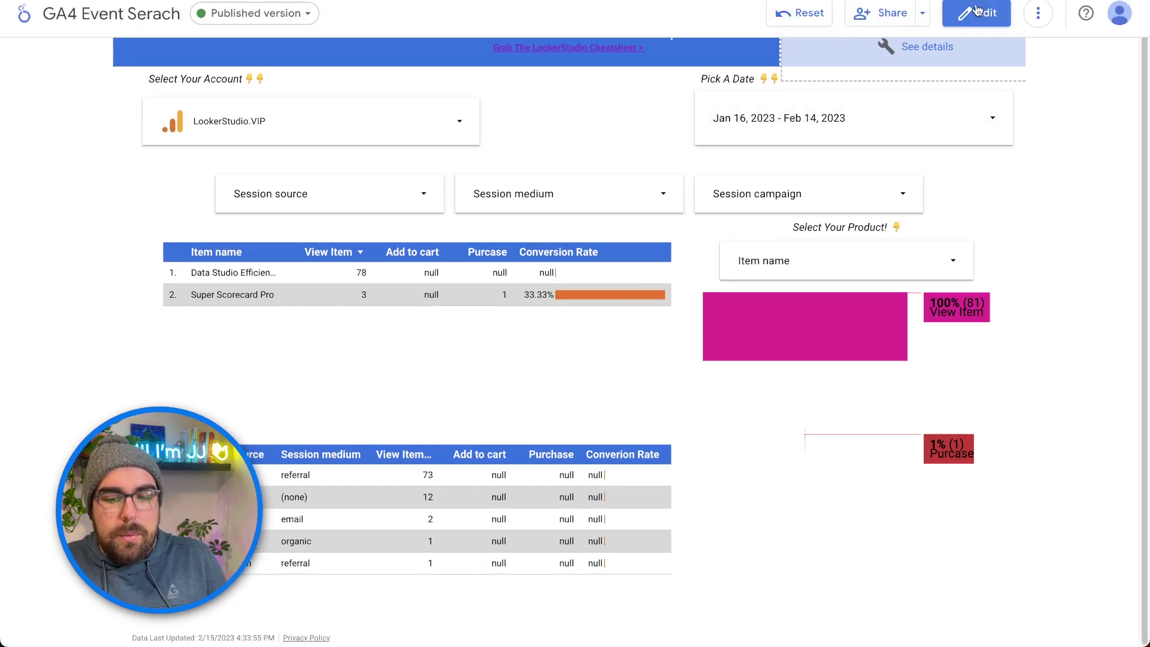
# Edit the report, open the item table's blended data, and enlarge the Blend Data editor
pyautogui.click(982, 12)
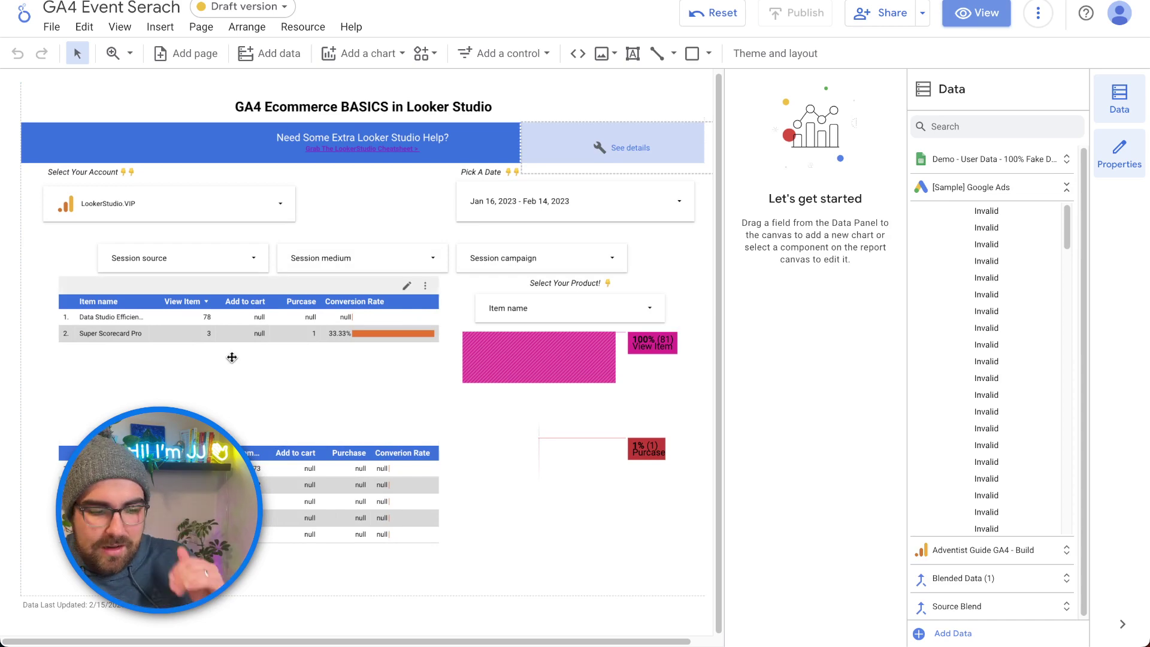
pyautogui.click(234, 332)
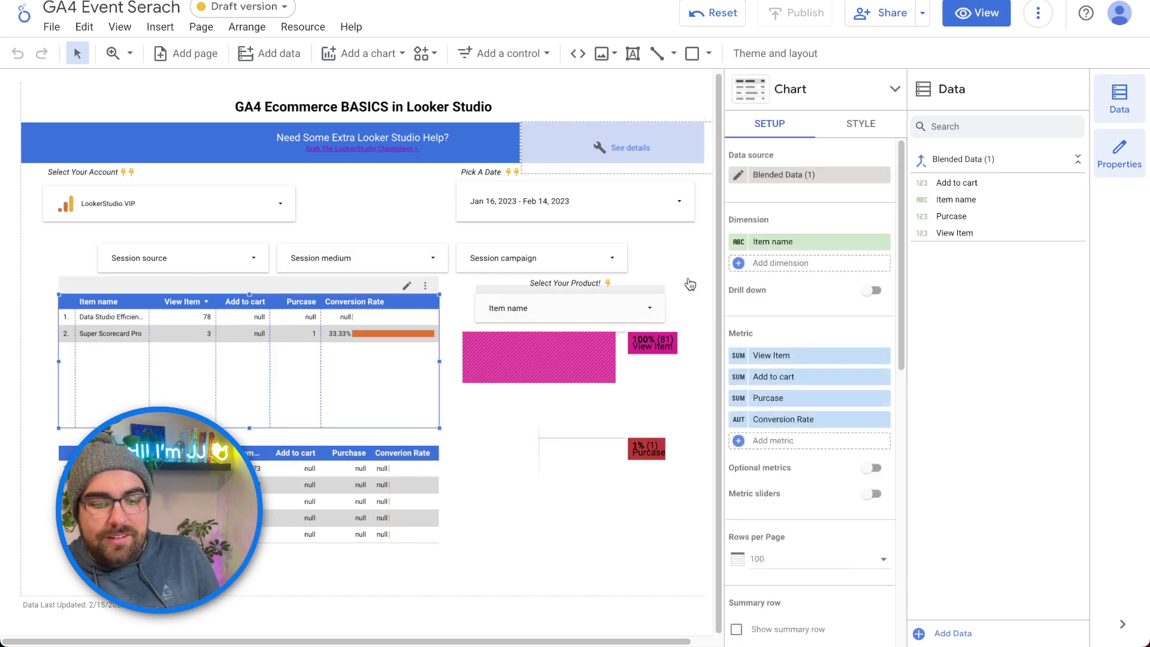
pyautogui.click(738, 175)
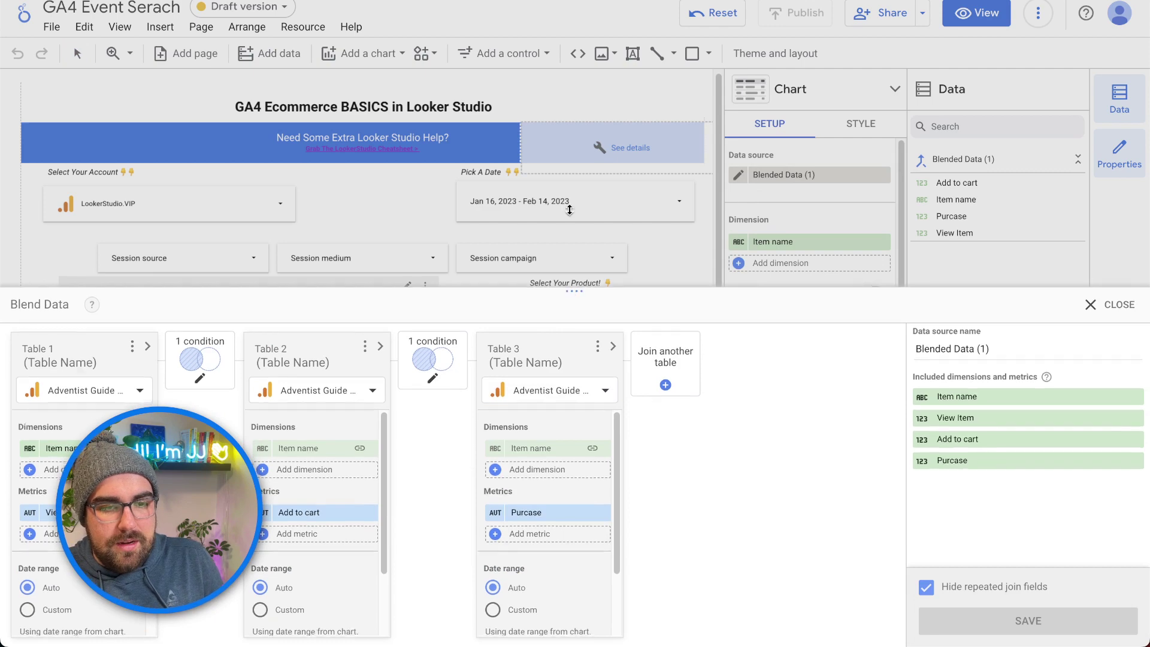
pyautogui.moveTo(574, 222); pyautogui.dragTo(576, 75)
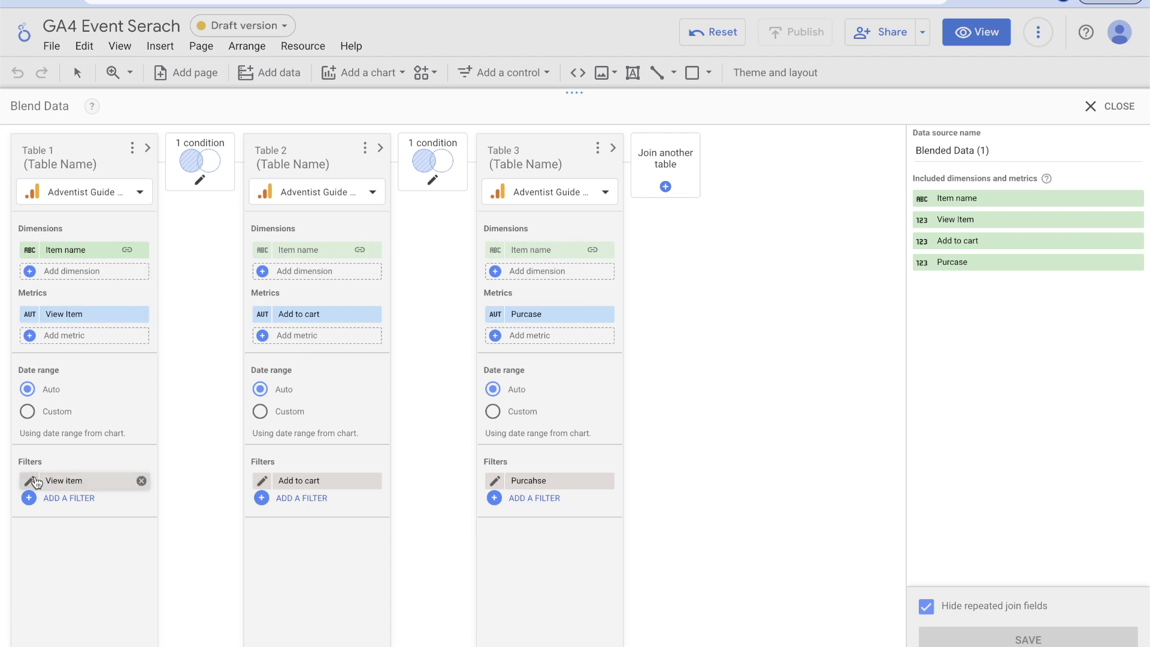
# Save Table 1's View item filter (Event name equal to view_item) and close the blend editor
pyautogui.click(39, 483)
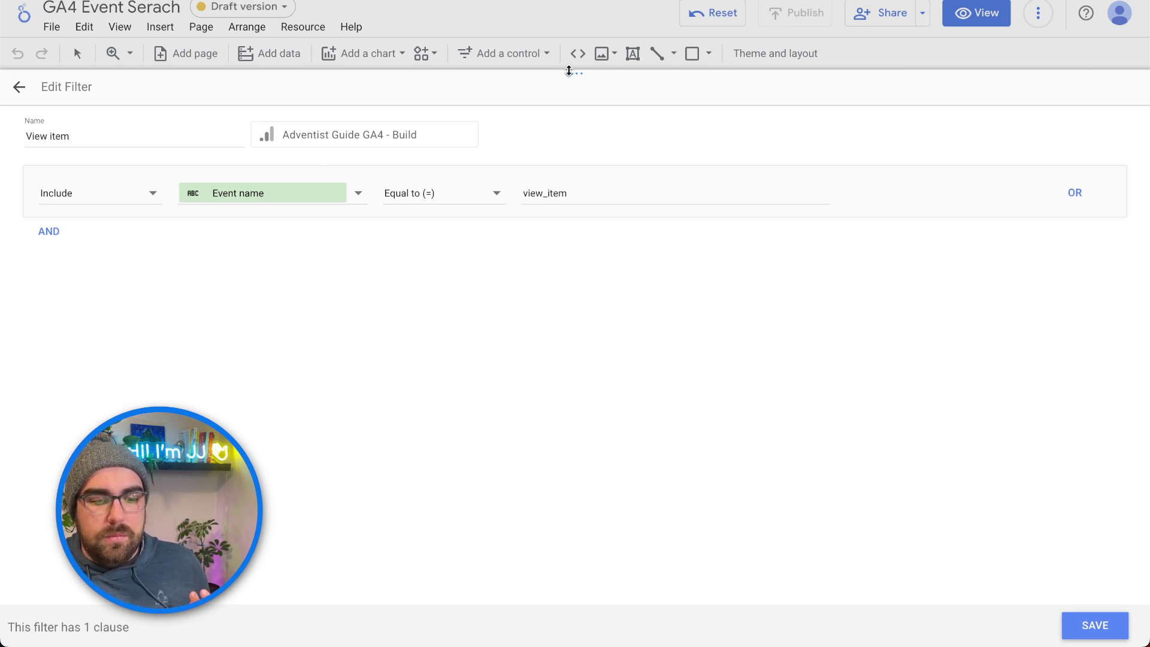
pyautogui.moveTo(570, 71); pyautogui.dragTo(571, 89)
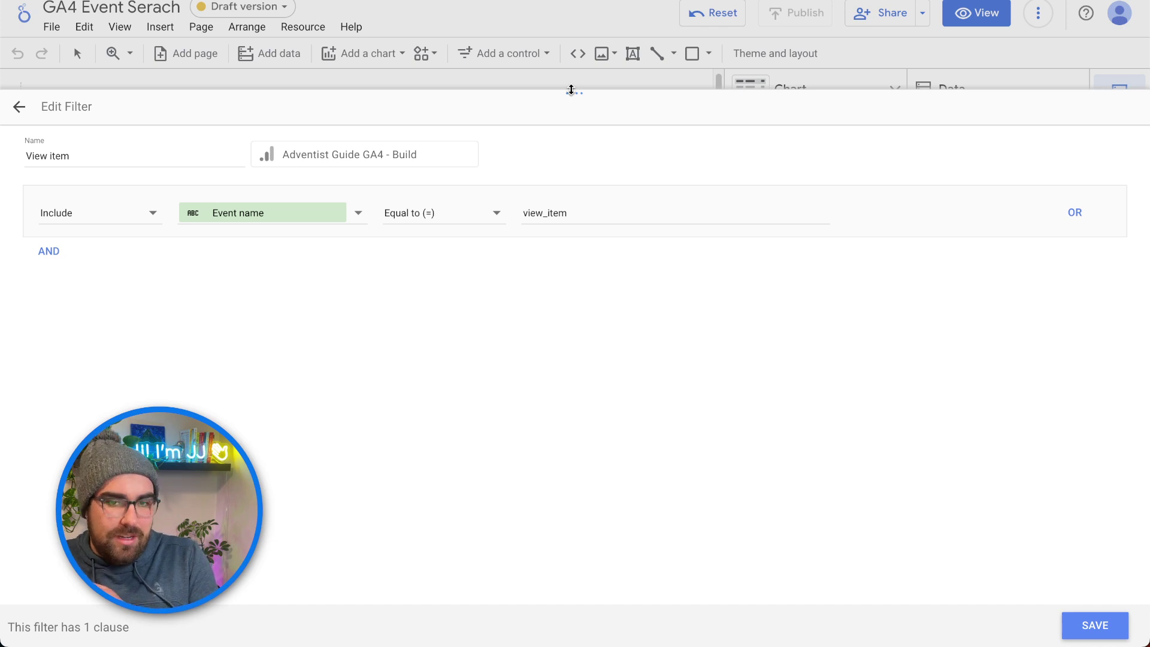
pyautogui.click(1108, 625)
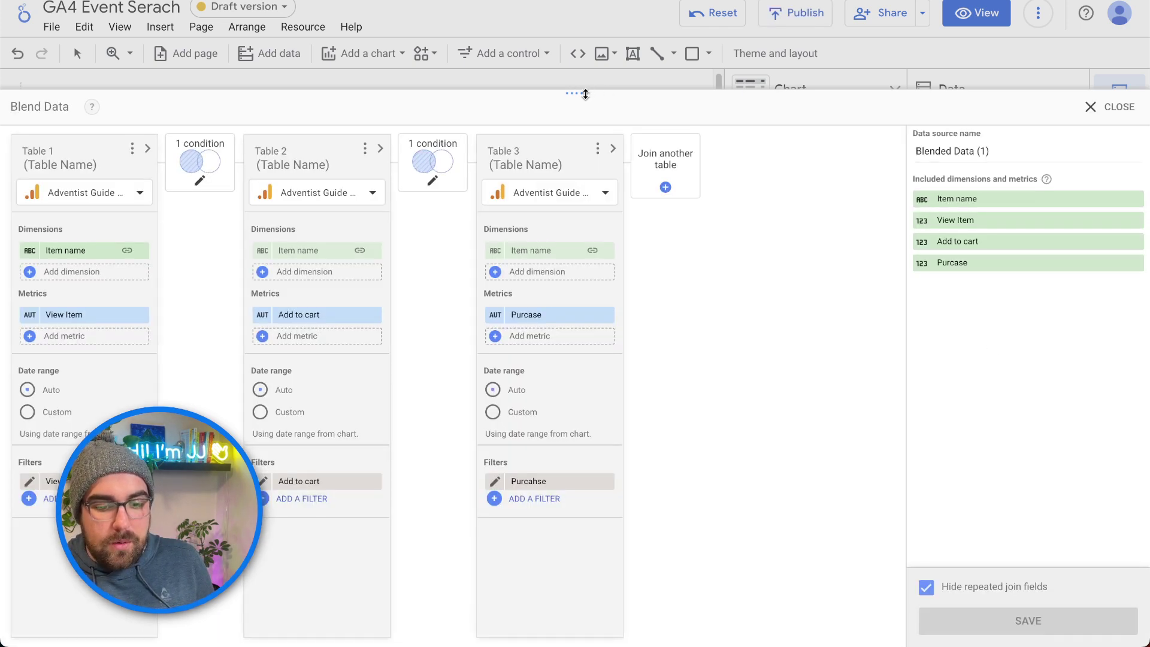
pyautogui.moveTo(585, 94); pyautogui.dragTo(586, 359)
pyautogui.click(1091, 372)
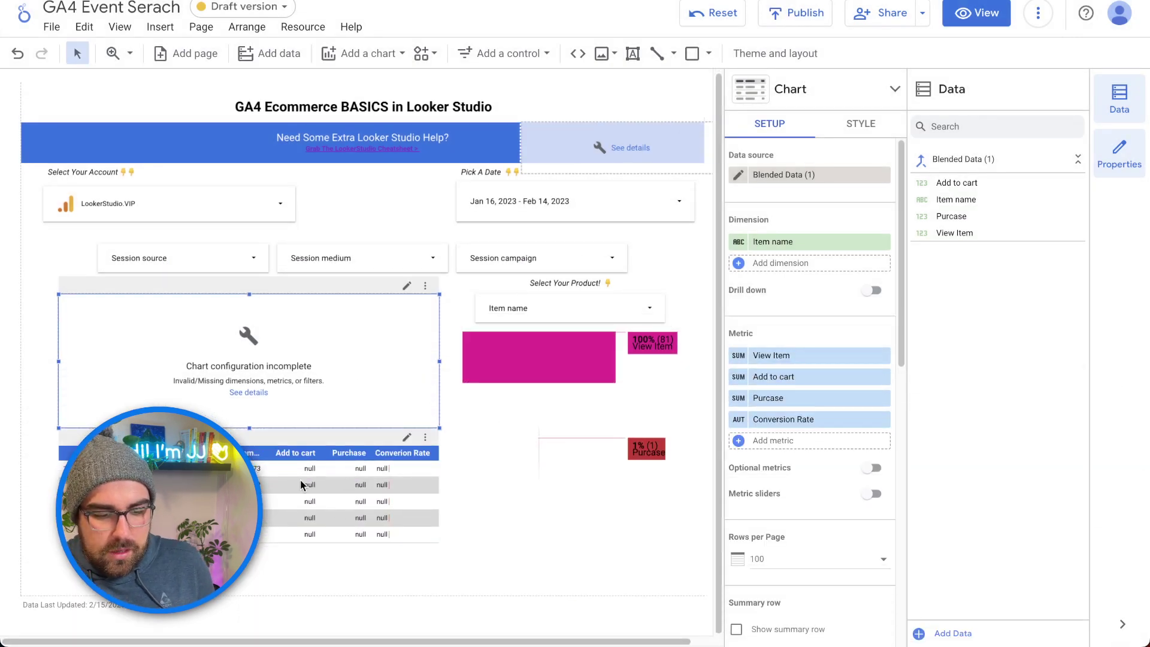
# In view mode, limit the Item name control to only the first product
pyautogui.click(649, 310)
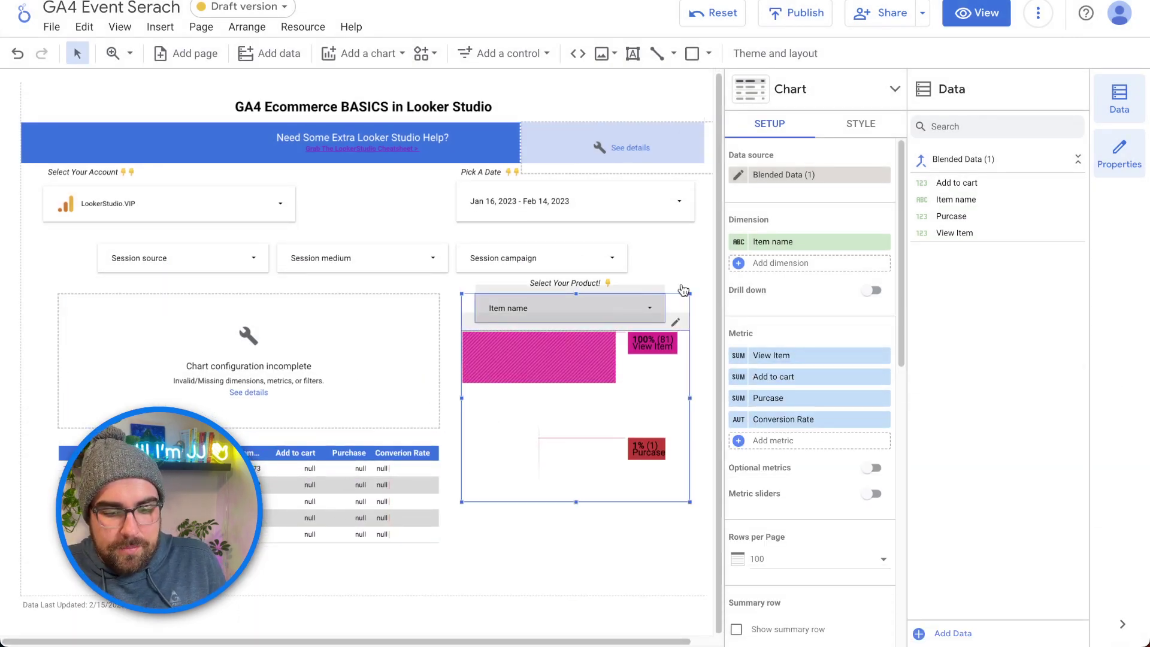
pyautogui.click(619, 326)
pyautogui.click(976, 13)
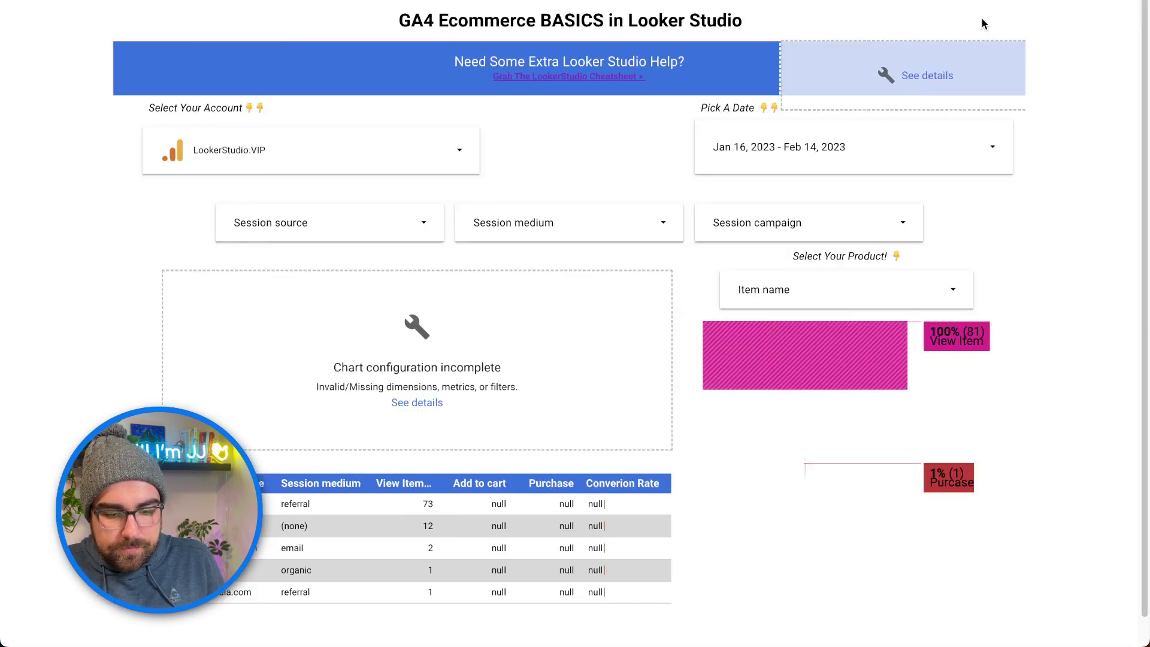
pyautogui.click(937, 296)
pyautogui.click(933, 341)
pyautogui.click(1022, 244)
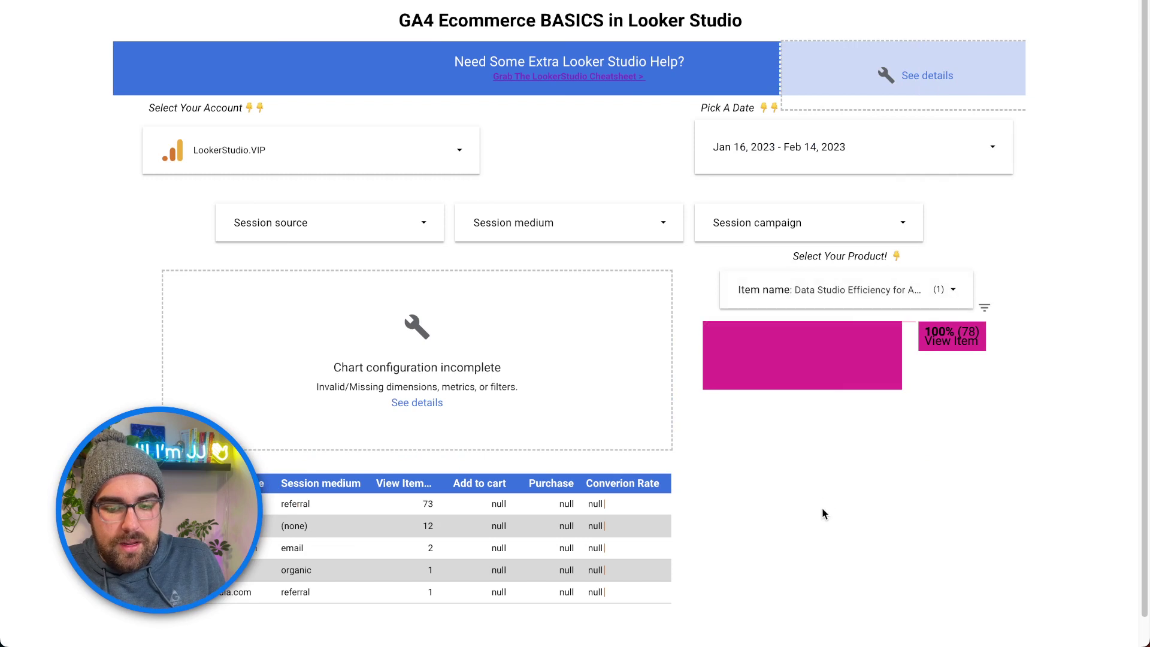
# Set the report date range to Last quarter
pyautogui.click(881, 145)
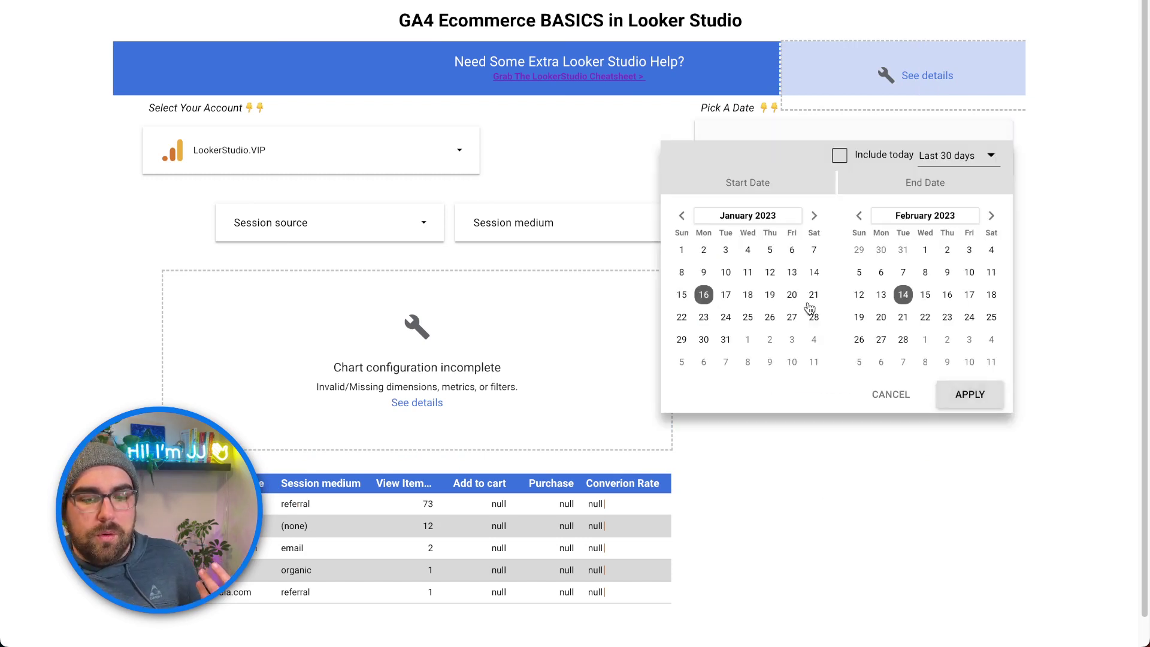
pyautogui.click(945, 159)
pyautogui.scroll(-3, 962, 198)
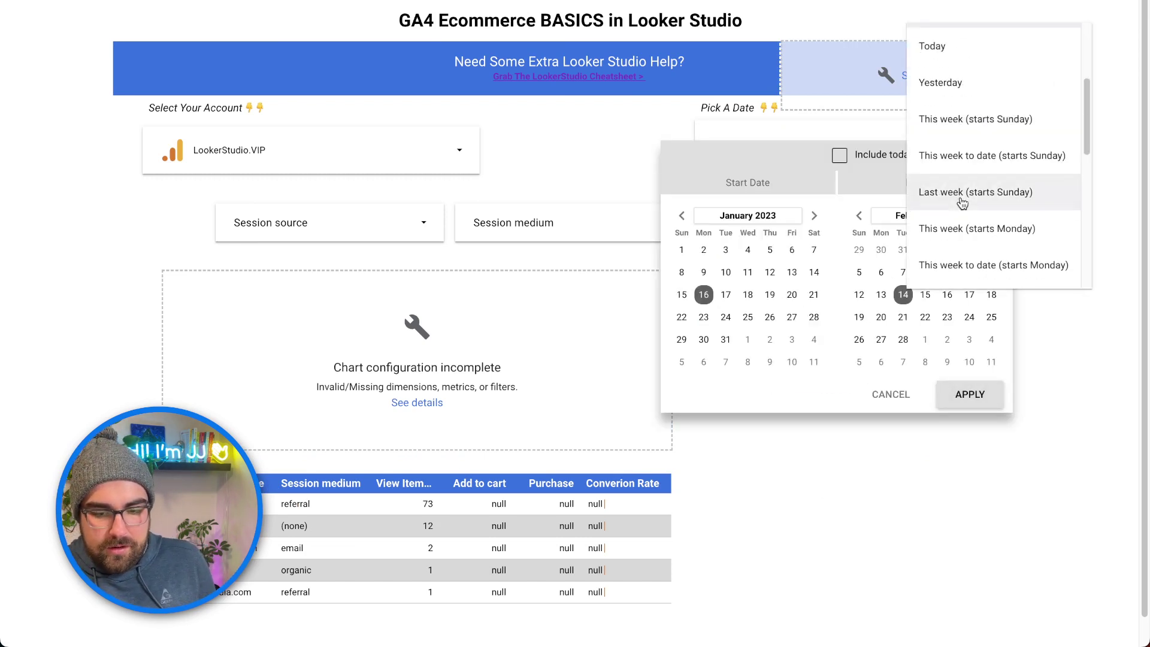
pyautogui.scroll(-4, 988, 251)
pyautogui.scroll(-3, 987, 257)
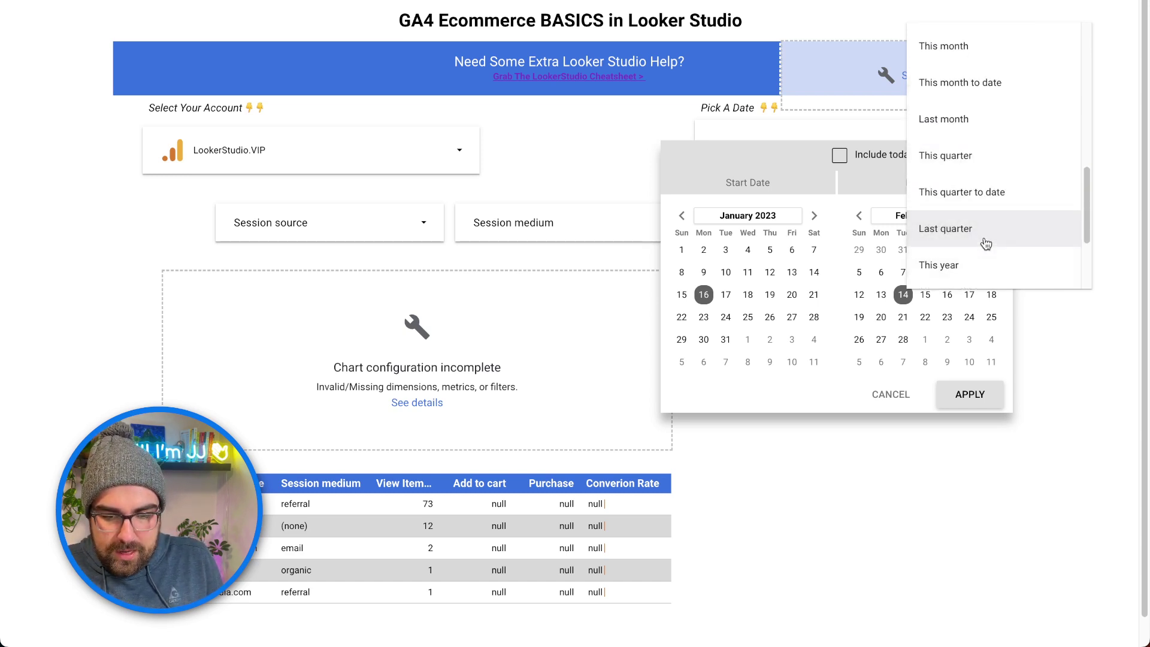
pyautogui.click(985, 243)
pyautogui.click(978, 395)
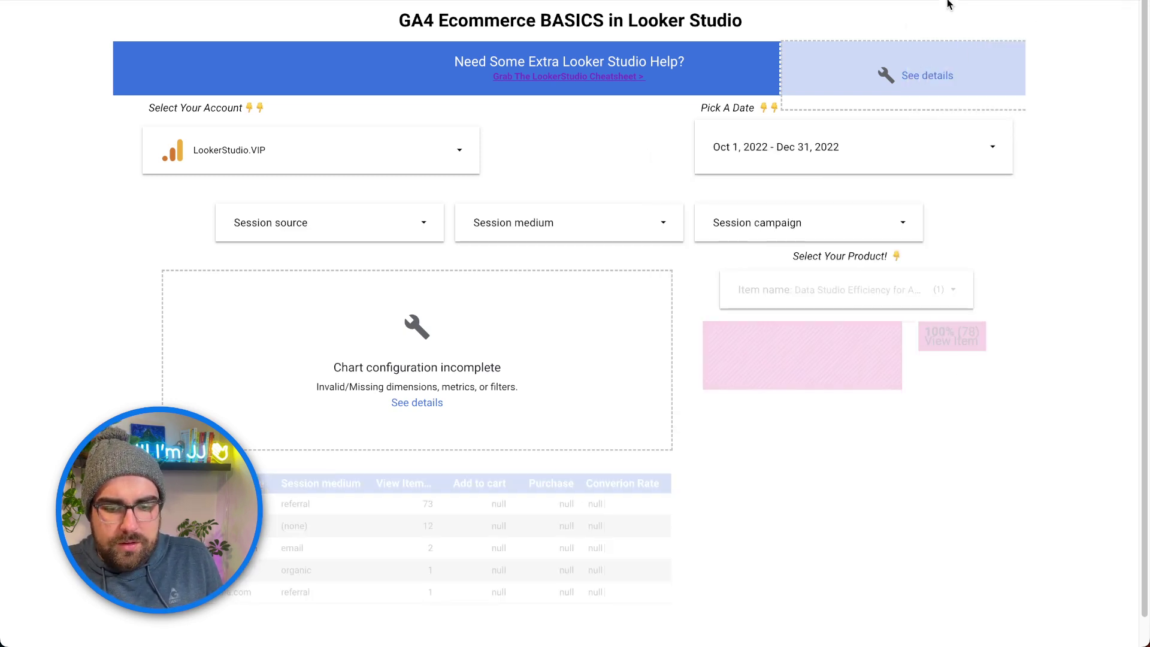
# Return the report to edit mode and select, then deselect, the item table
pyautogui.click(962, 11)
pyautogui.click(347, 357)
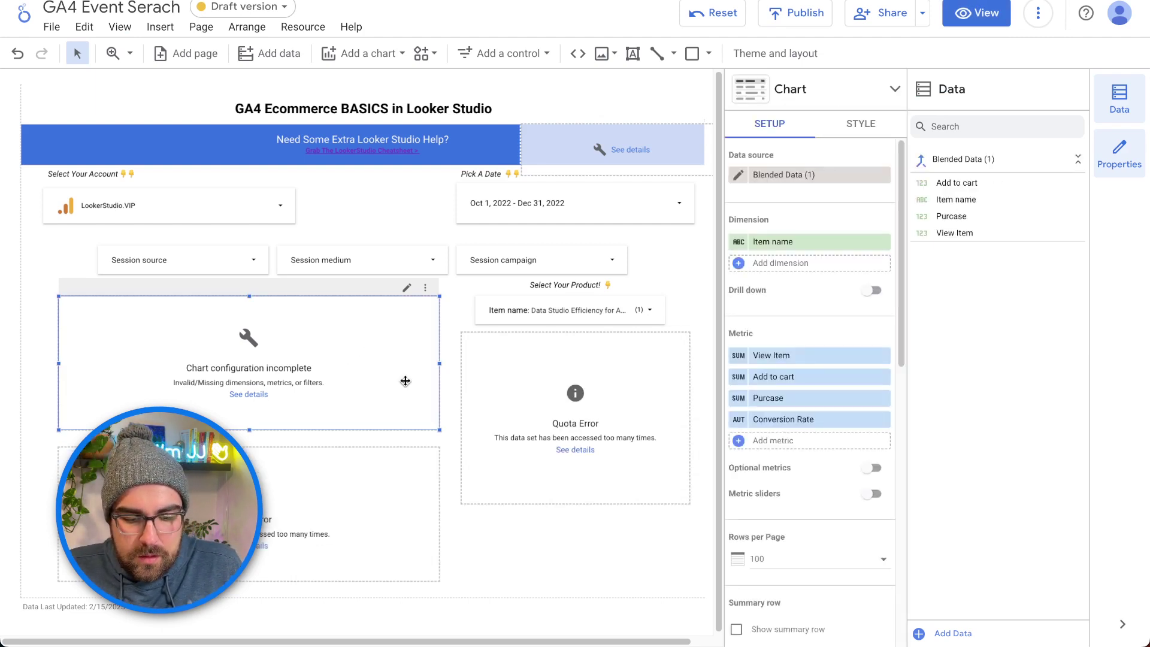
pyautogui.click(418, 200)
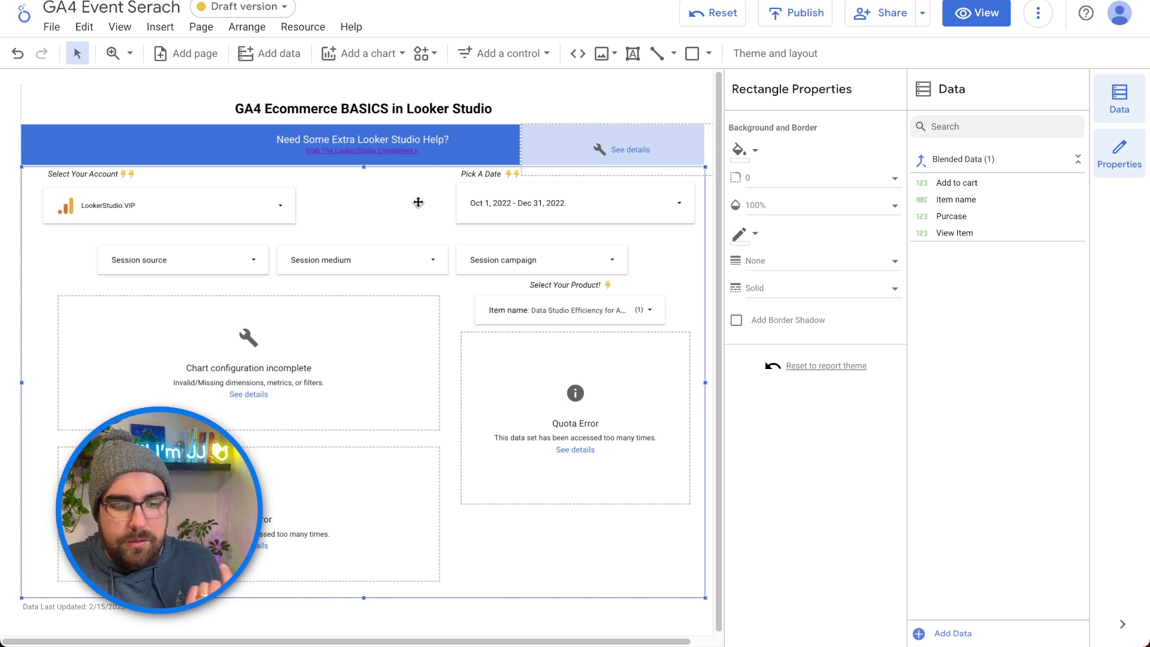
# Switch back to the GA4 exploration tab with Ctrl+Tab
pyautogui.hotkey('ctrl', 'Tab')
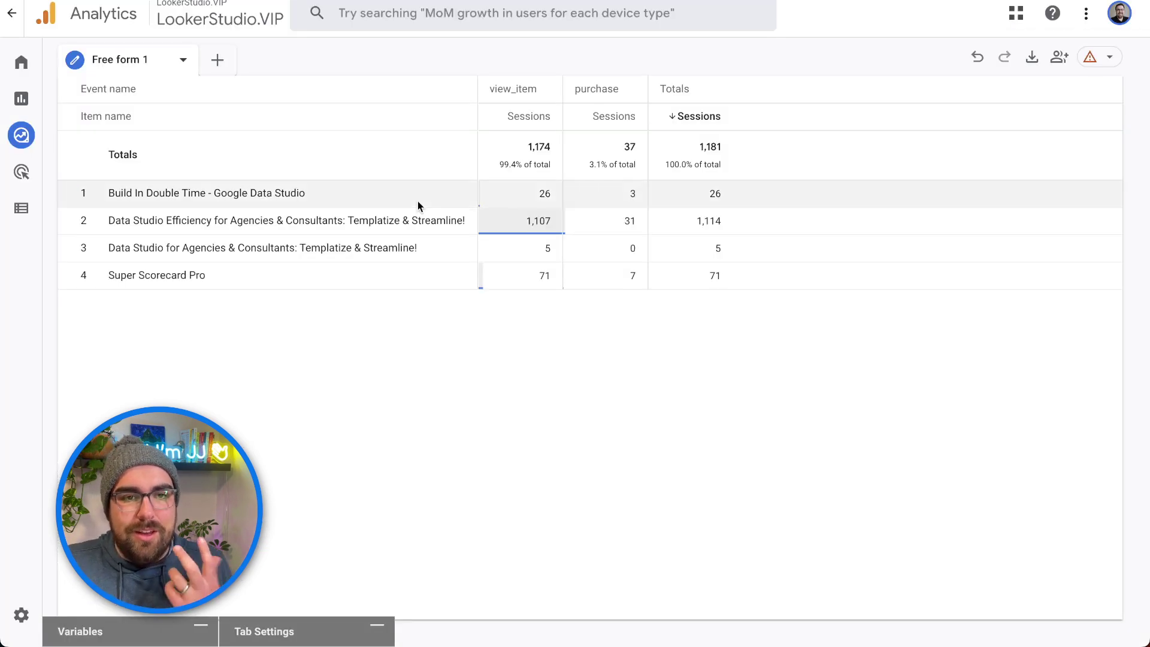